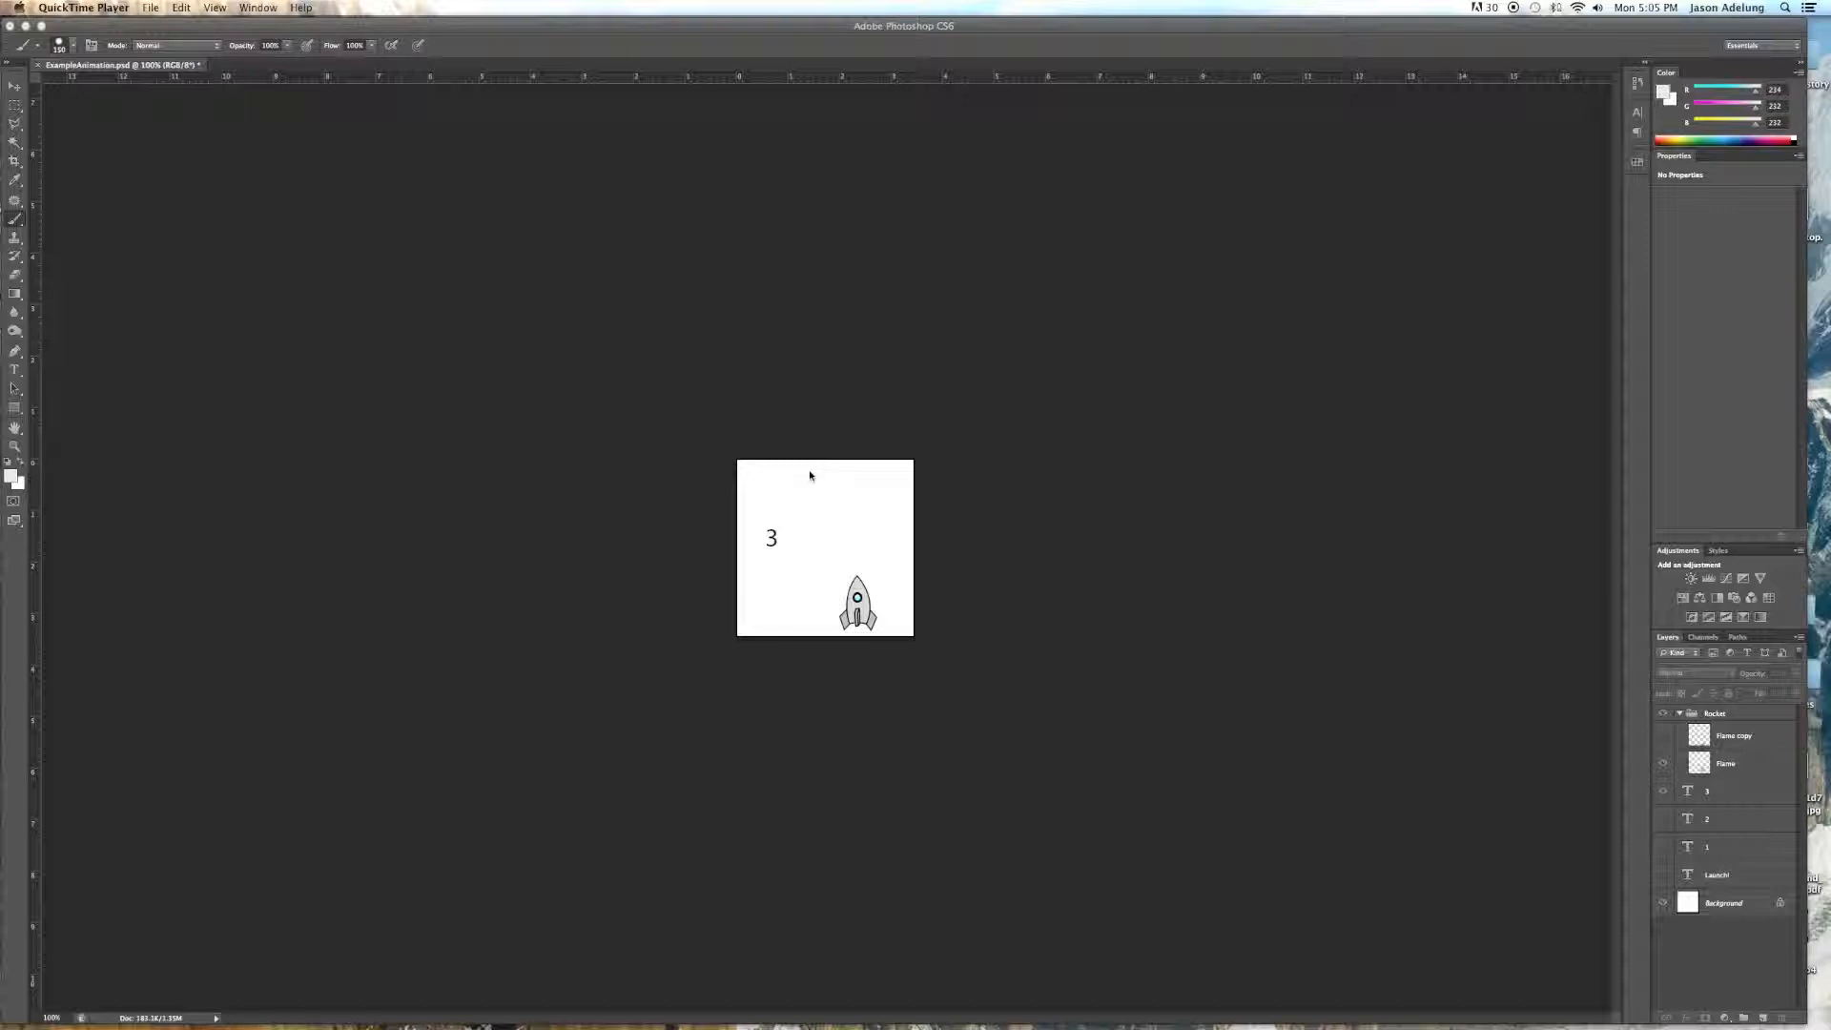
- Show the Timeline for the rocket animation document
left_click(519, 286)
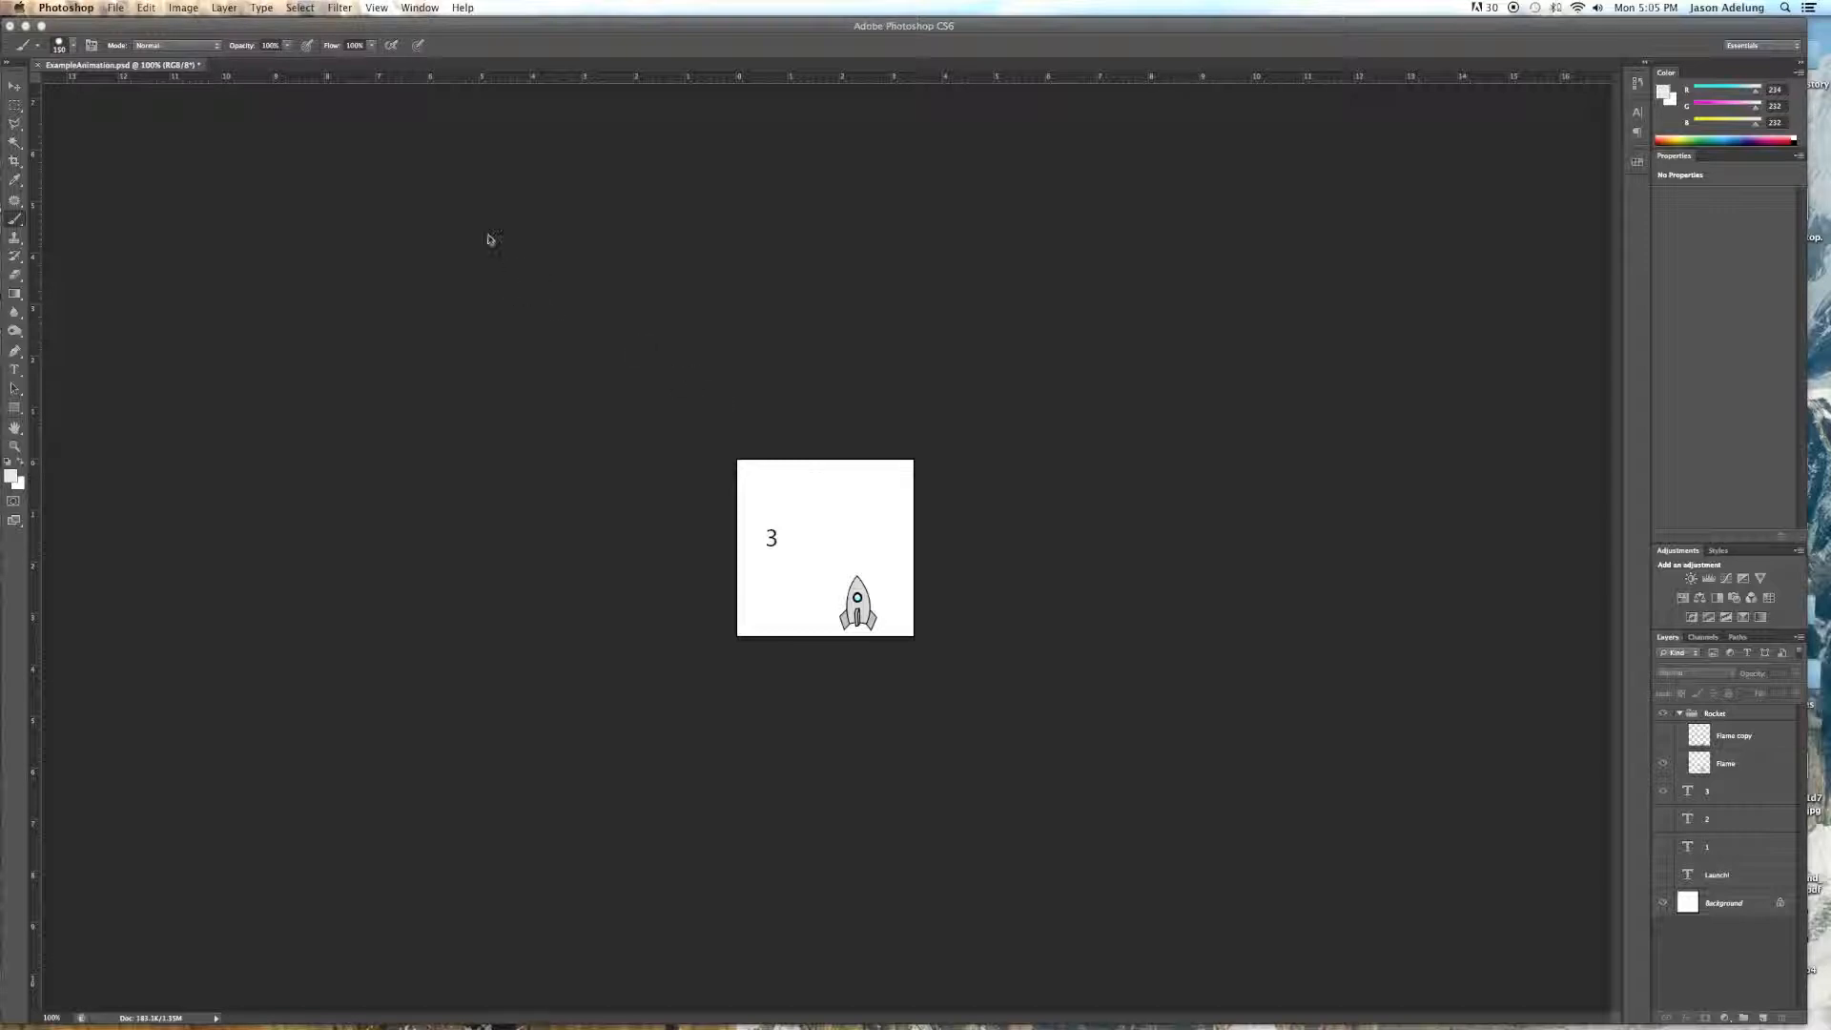
left_click(430, 8)
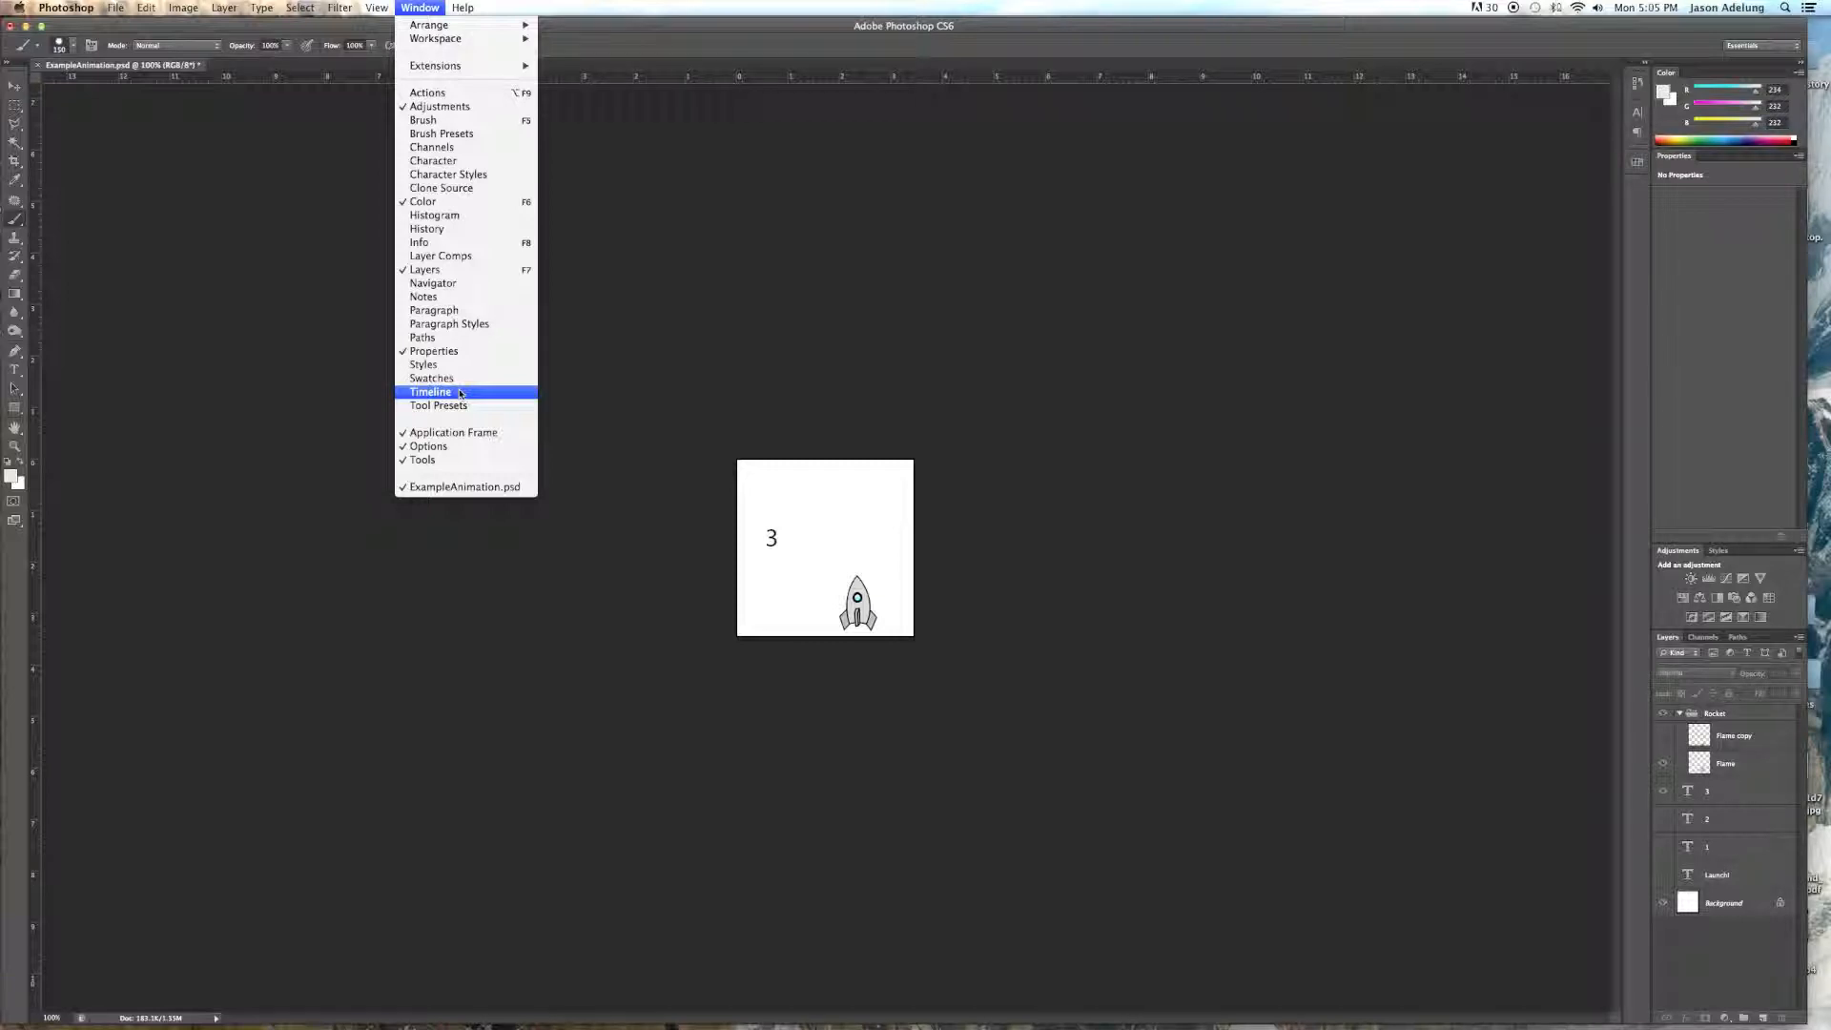
left_click(430, 392)
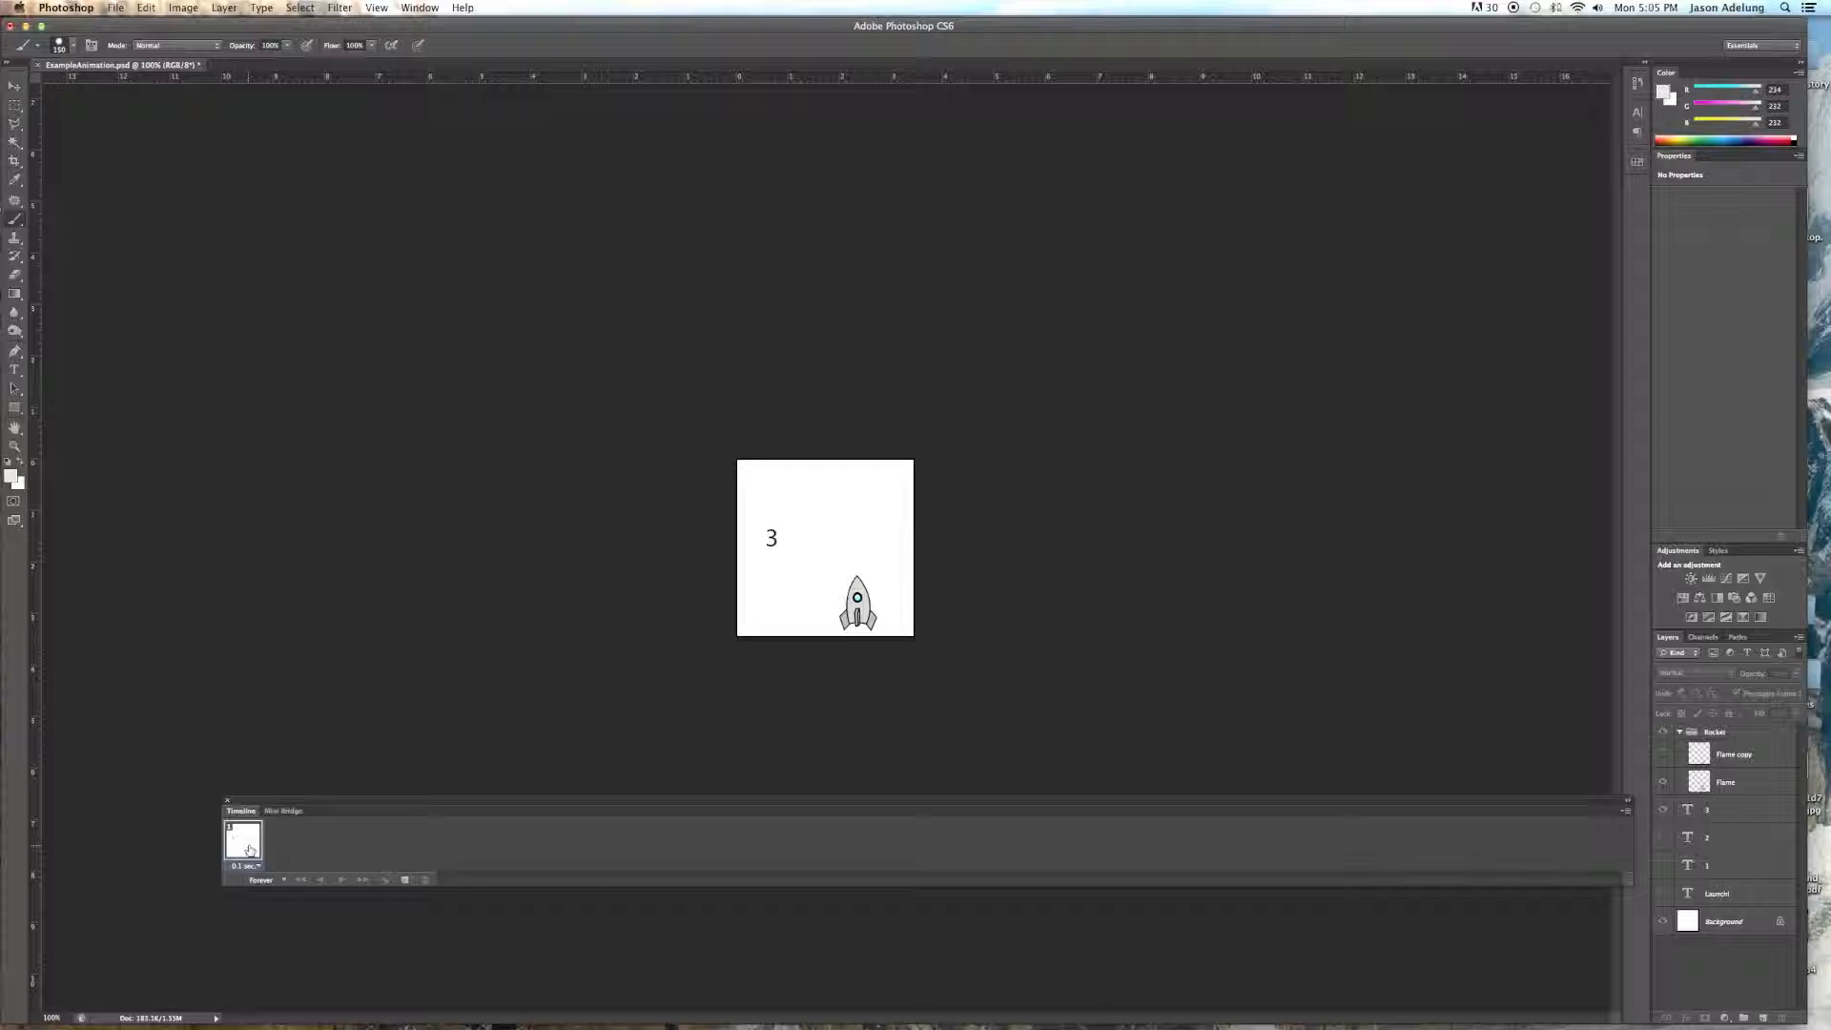
- Add a second frame showing the 2 text layer and a third frame showing the 1 text layer, each replacing the previous number
left_click(405, 880)
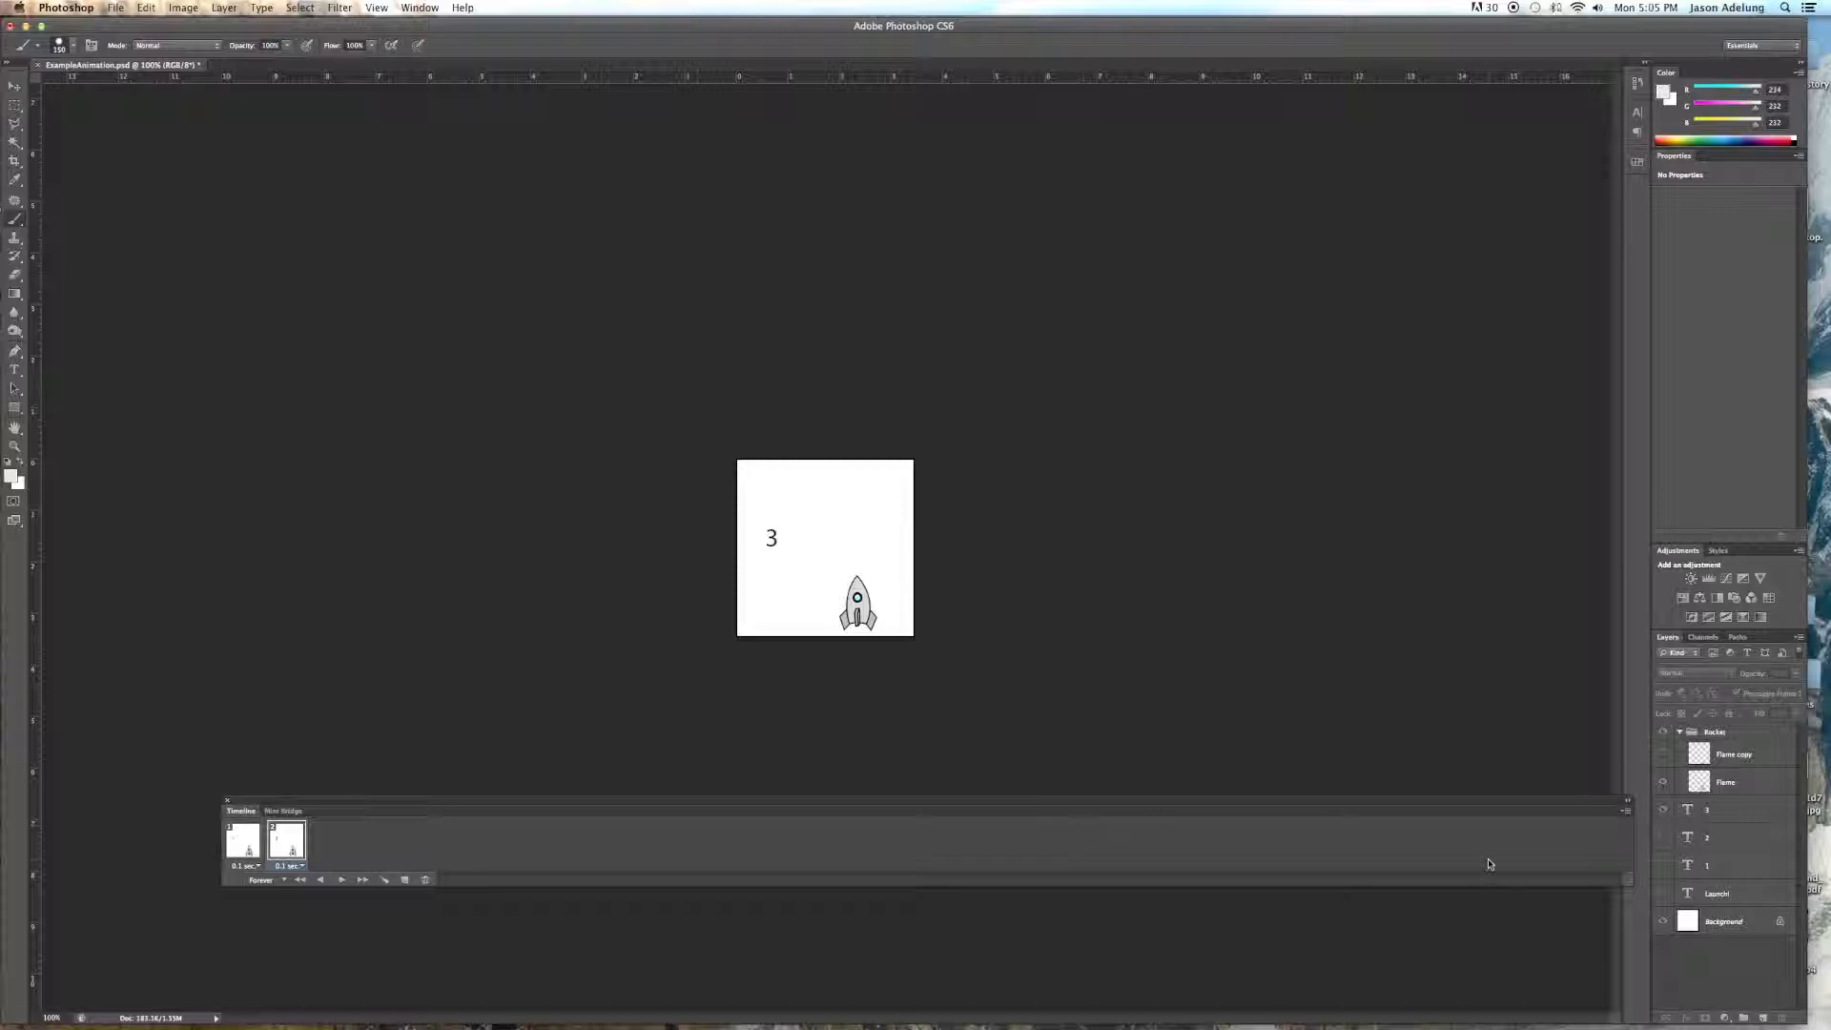
left_click(1664, 812)
left_click(405, 880)
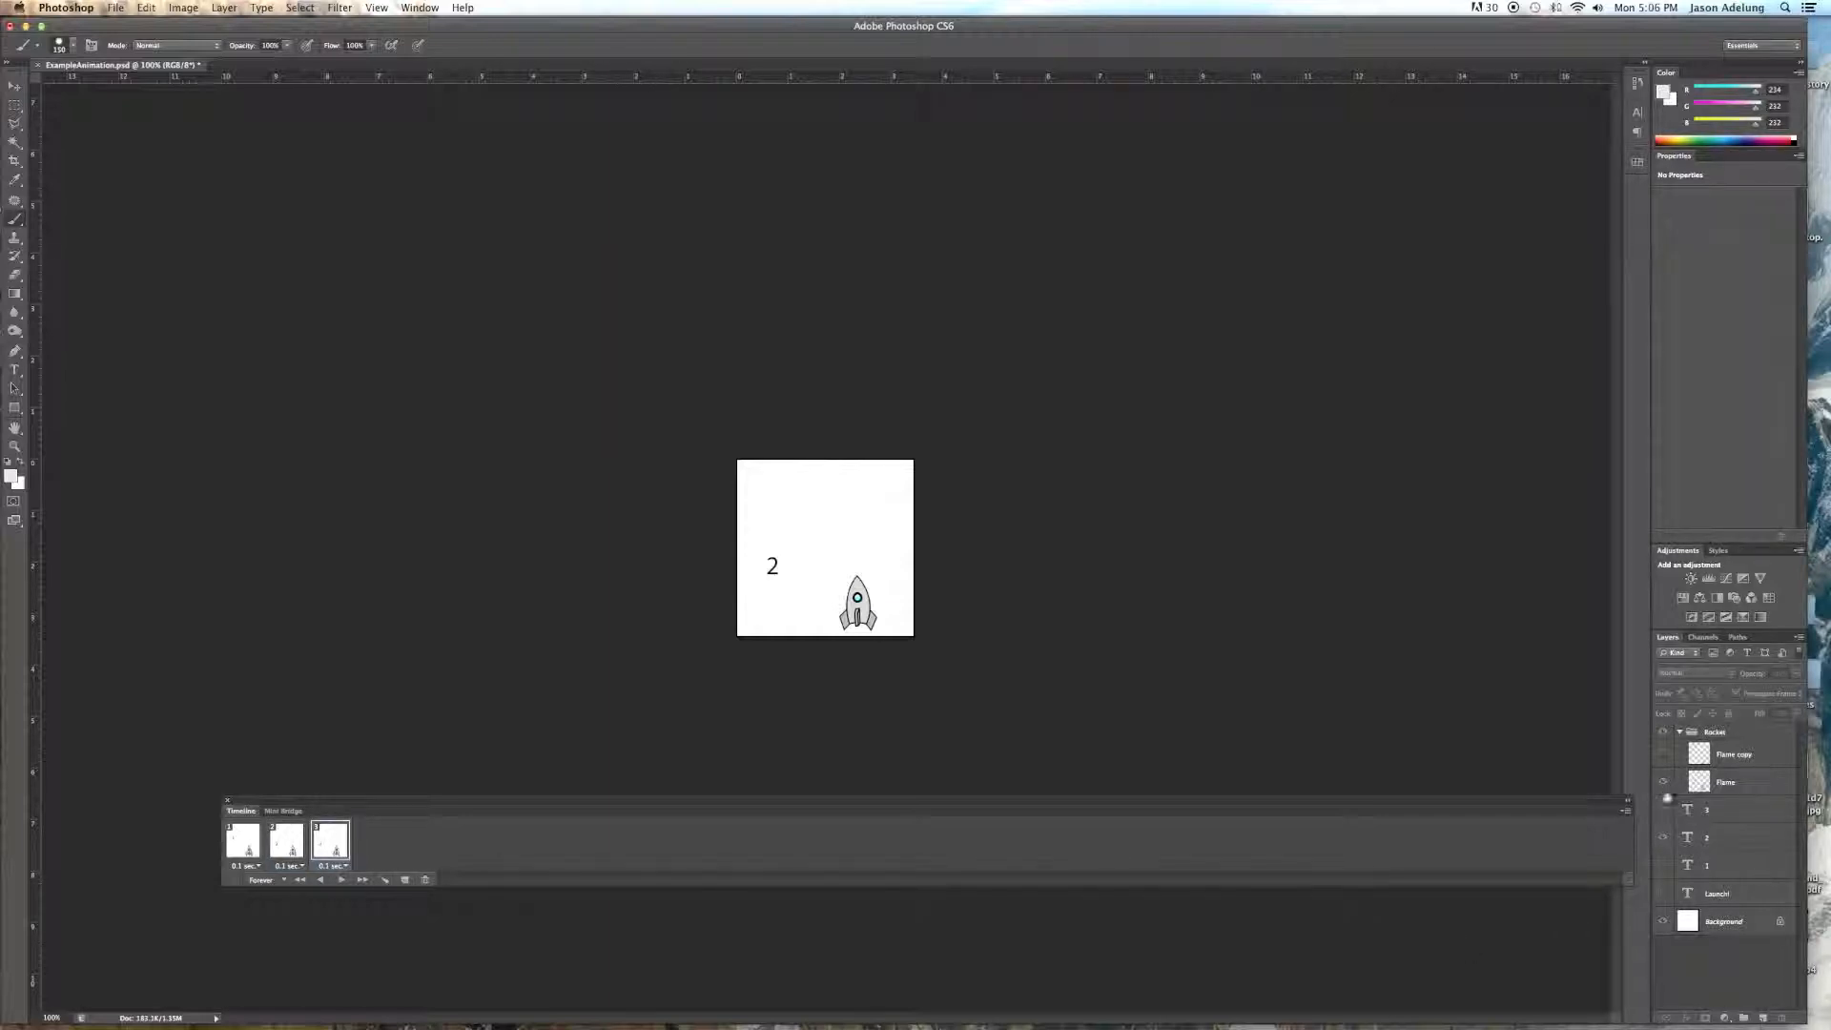
left_click(1665, 837)
left_click(1664, 865)
- Add a fourth frame showing the Launch! text instead of the 1, and check the four frames in sequence
left_click(404, 879)
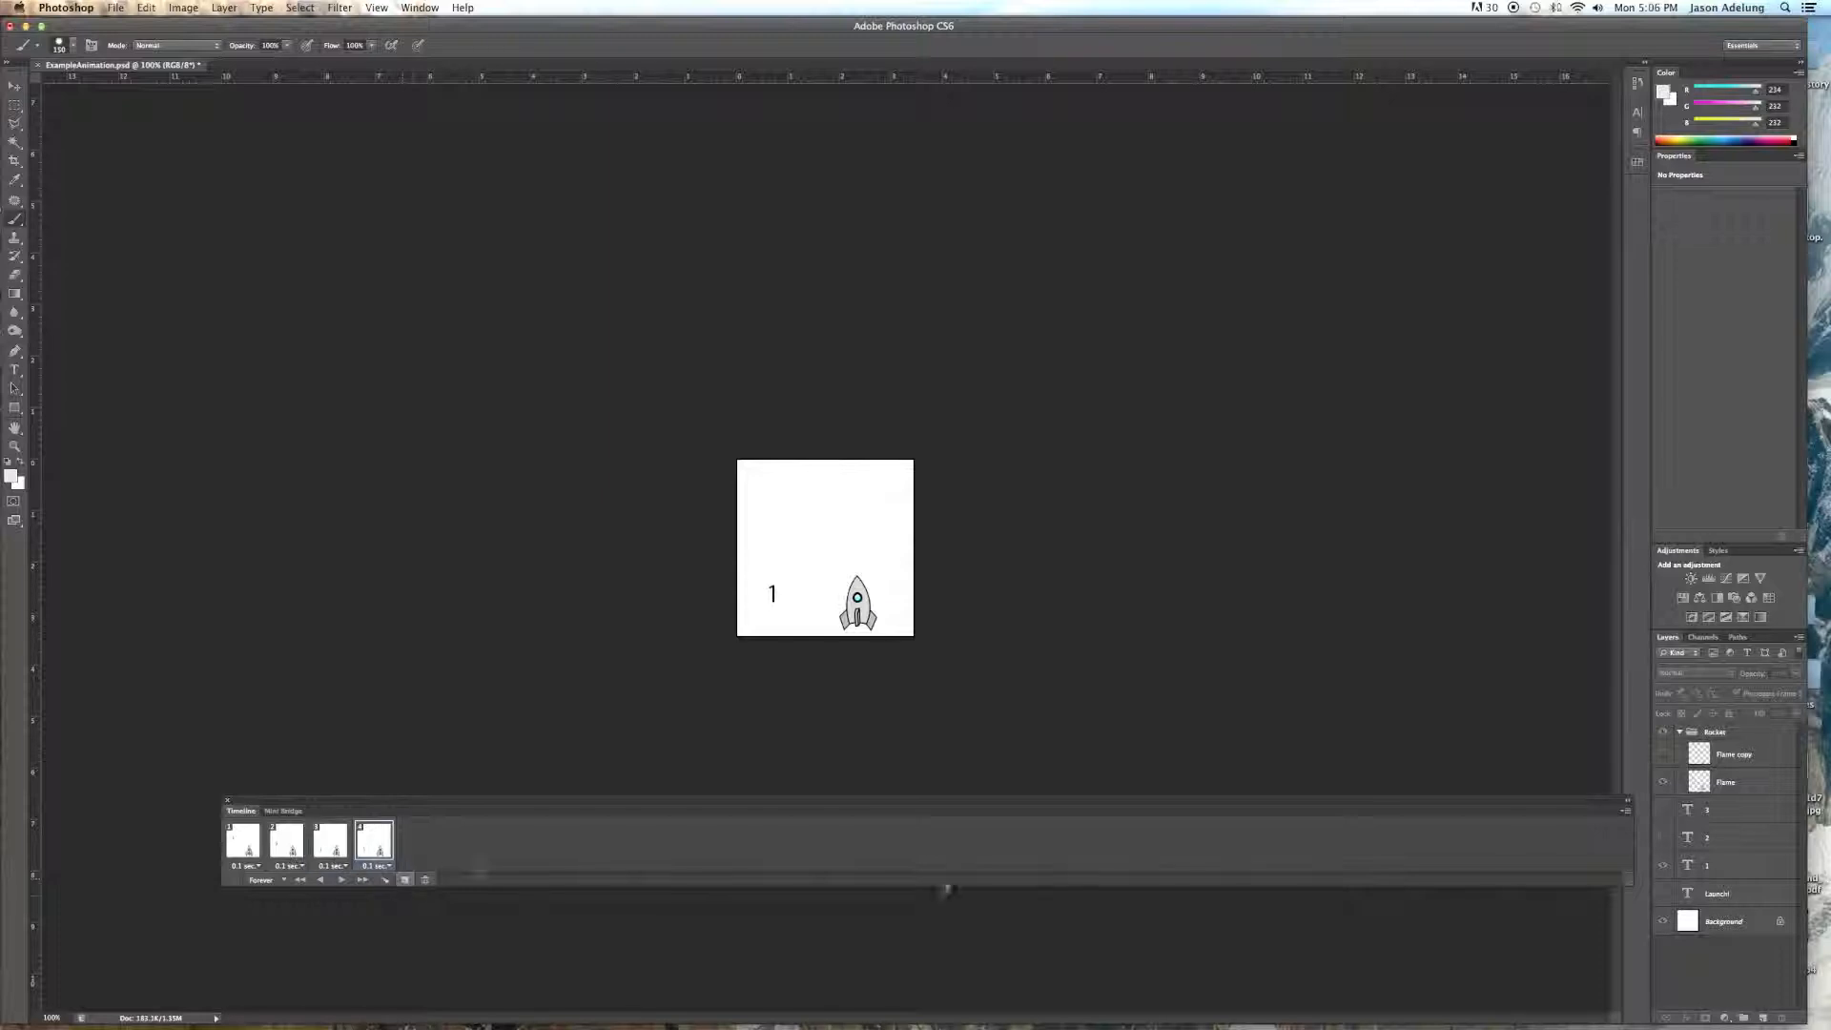
left_click(1664, 893)
left_click(1663, 865)
left_click(244, 839)
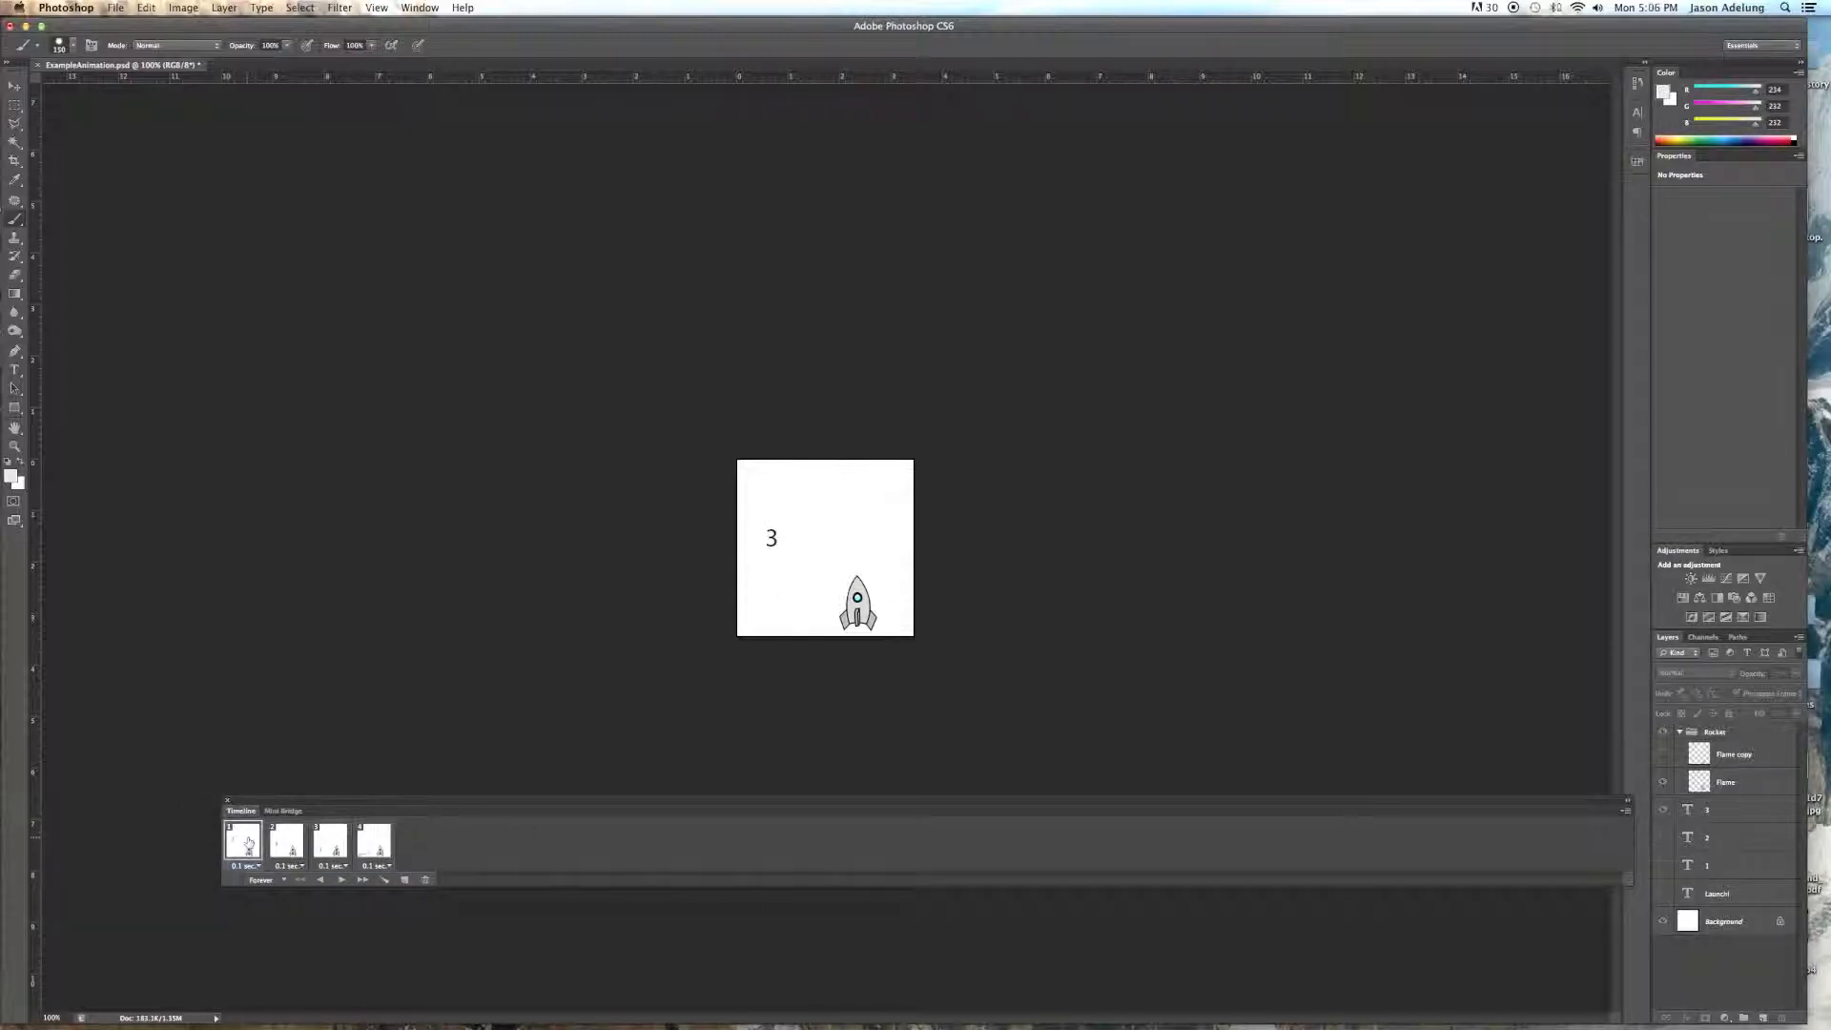
left_click(286, 839)
left_click(334, 841)
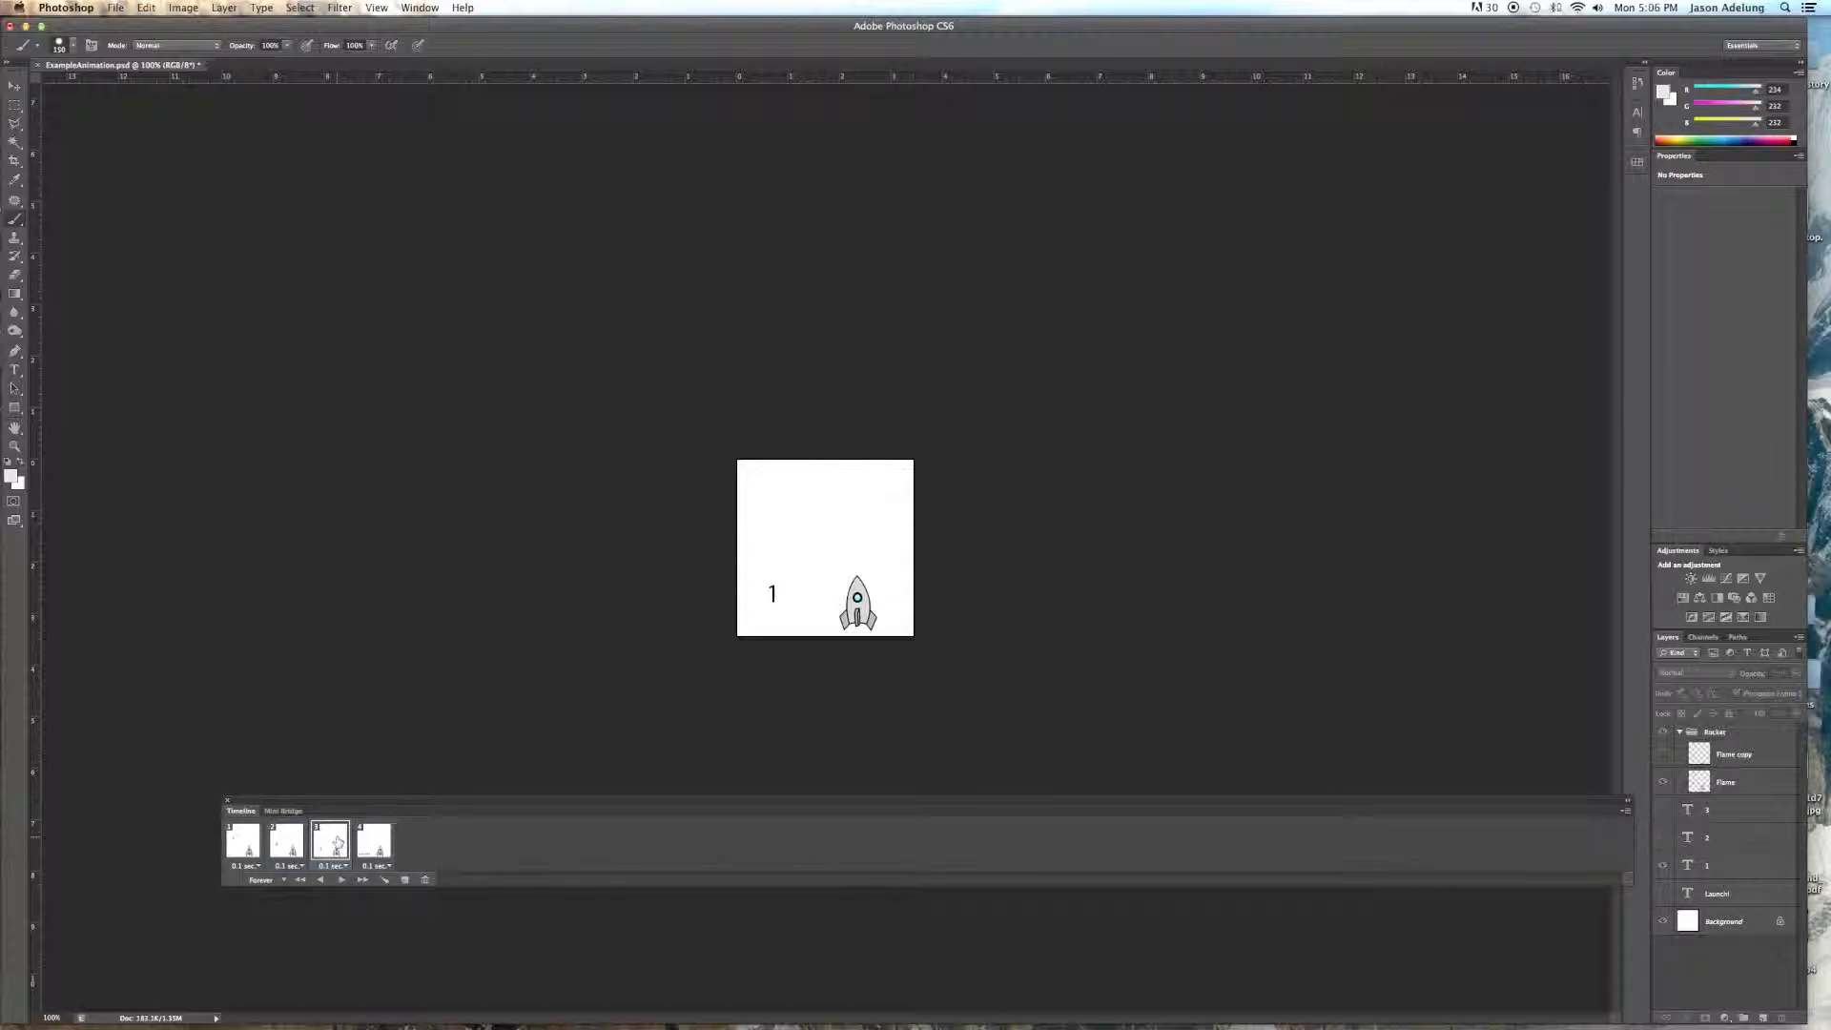
left_click(374, 843)
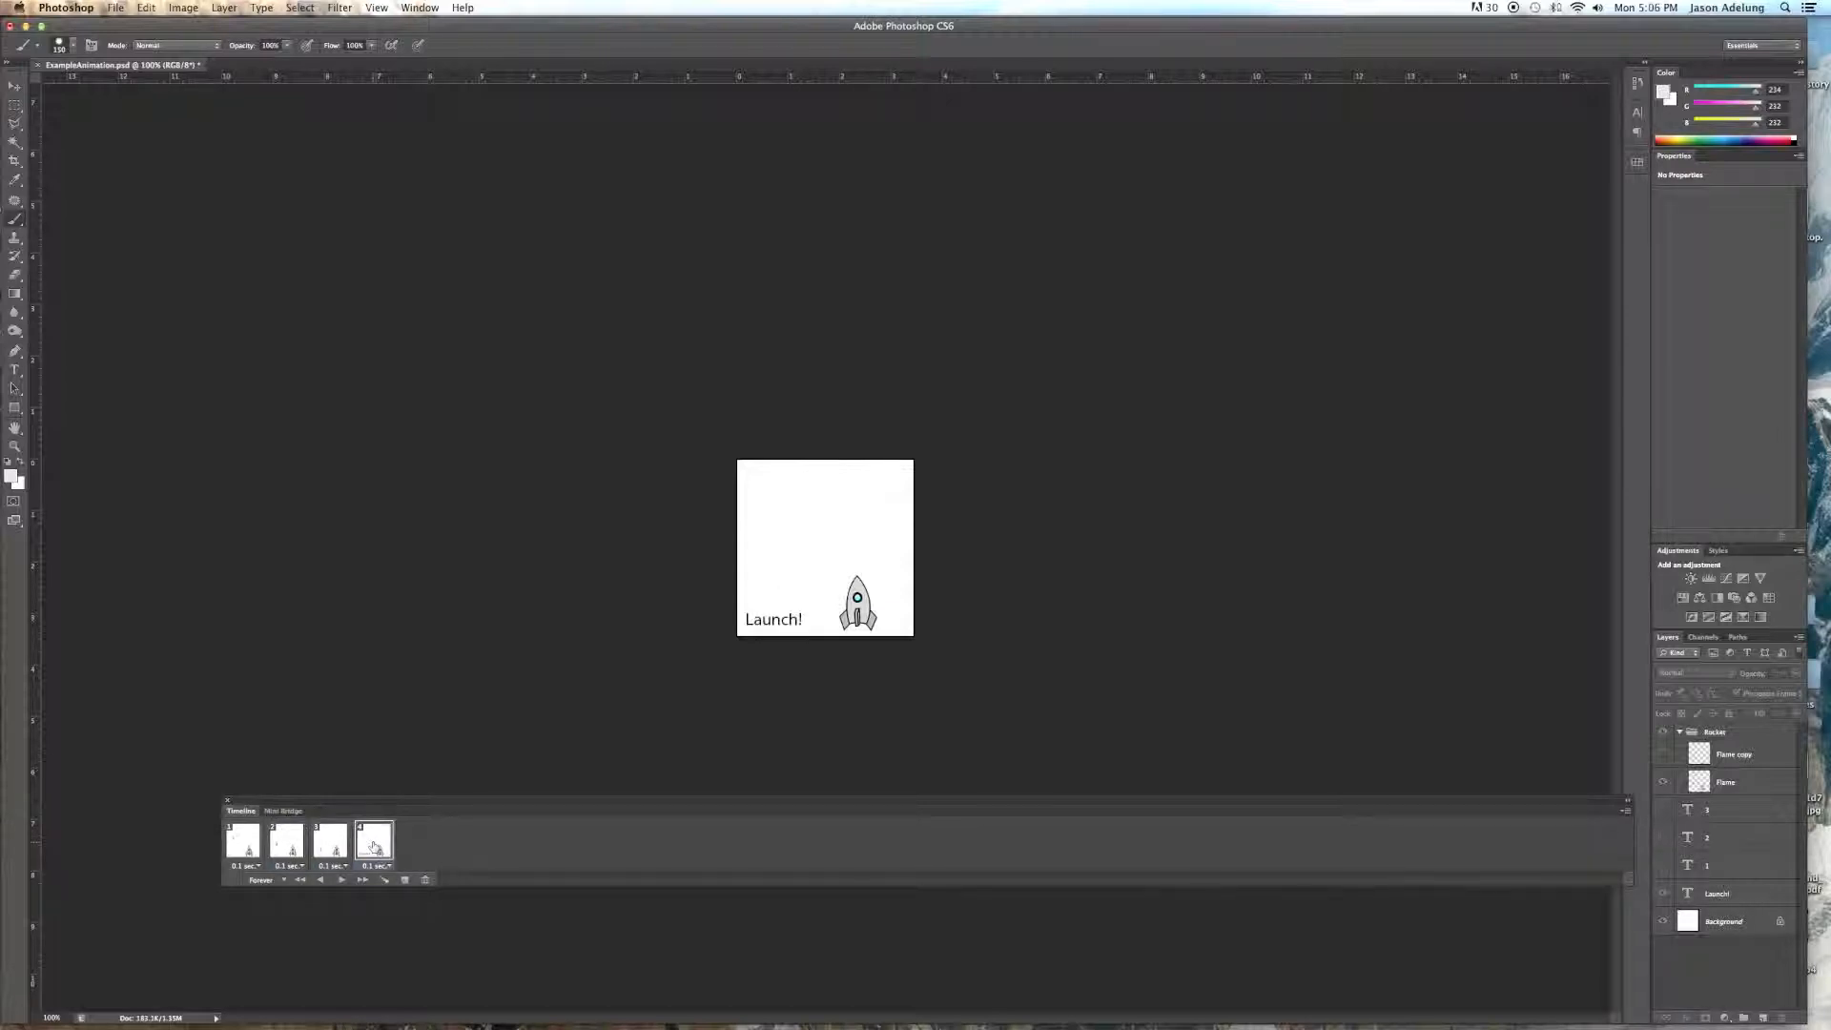
- Add a fifth frame with the Flame copy layer visible so the rocket's flame appears beneath it
left_click(406, 880)
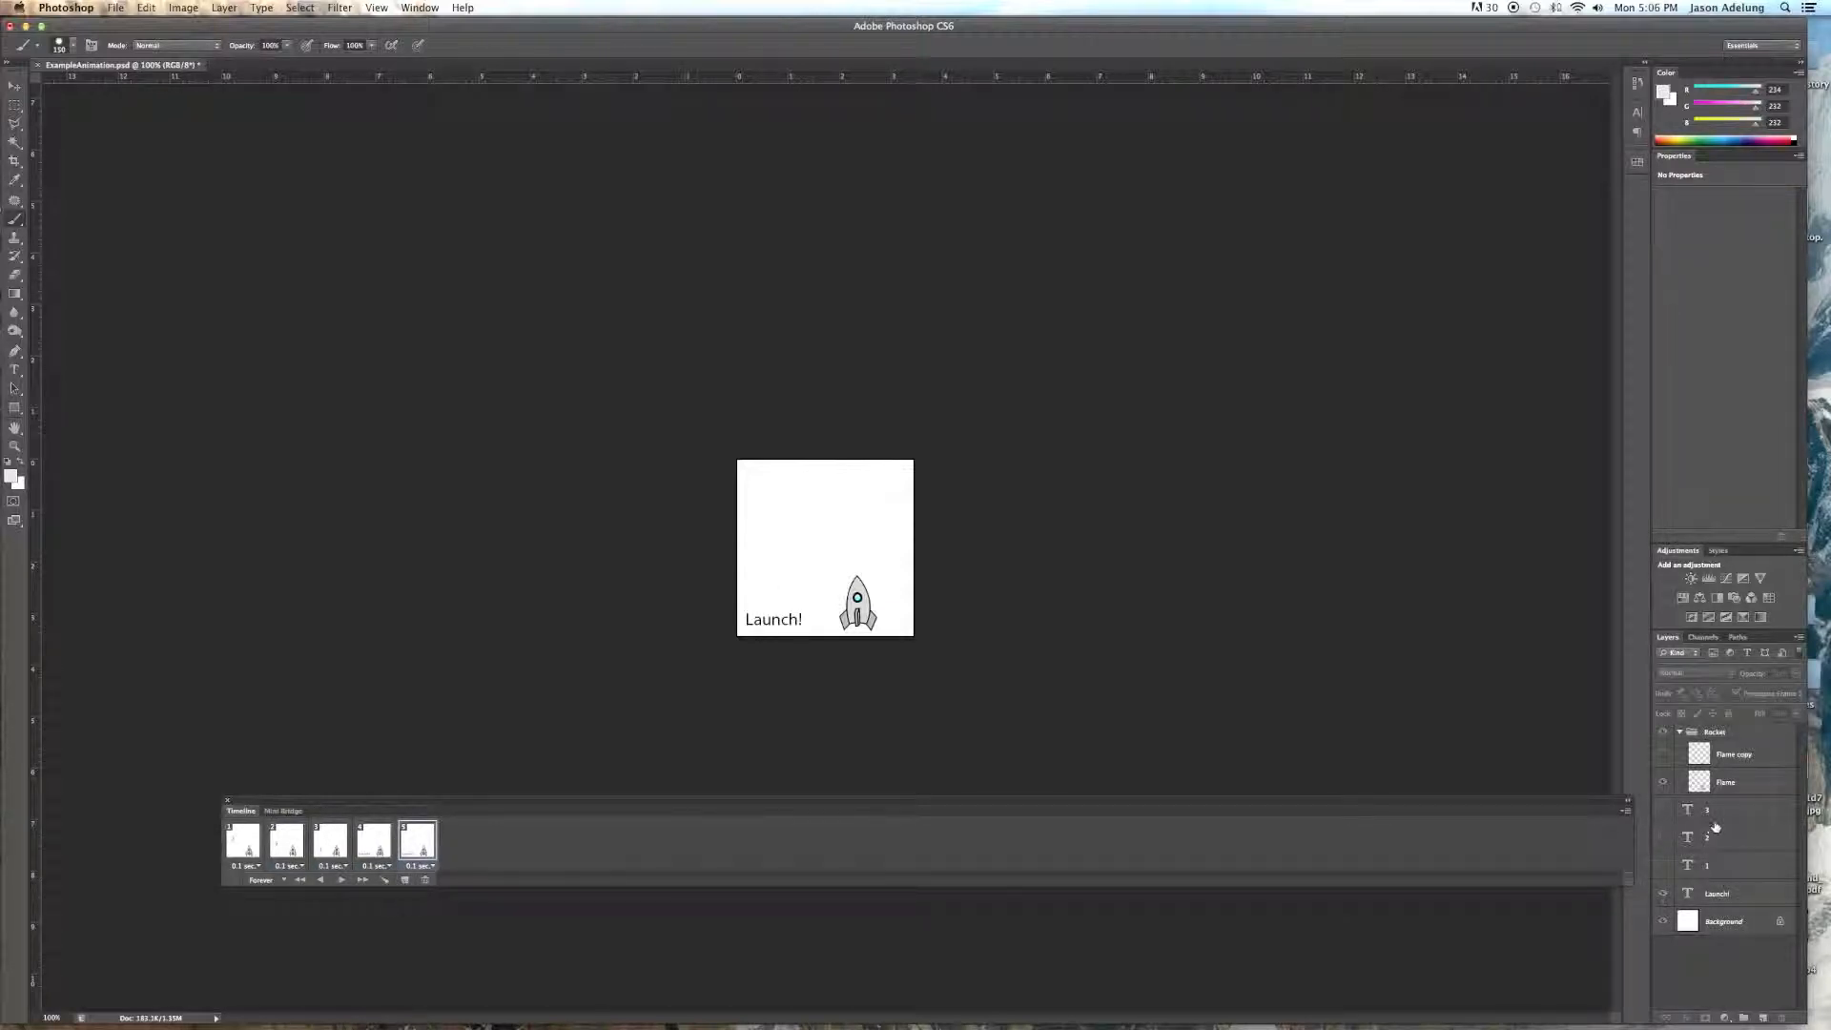
left_click(1664, 782)
left_click(1664, 754)
- Add a sixth frame and move the Flame and Flame copy layers together a short distance straight up the canvas
left_click(407, 881)
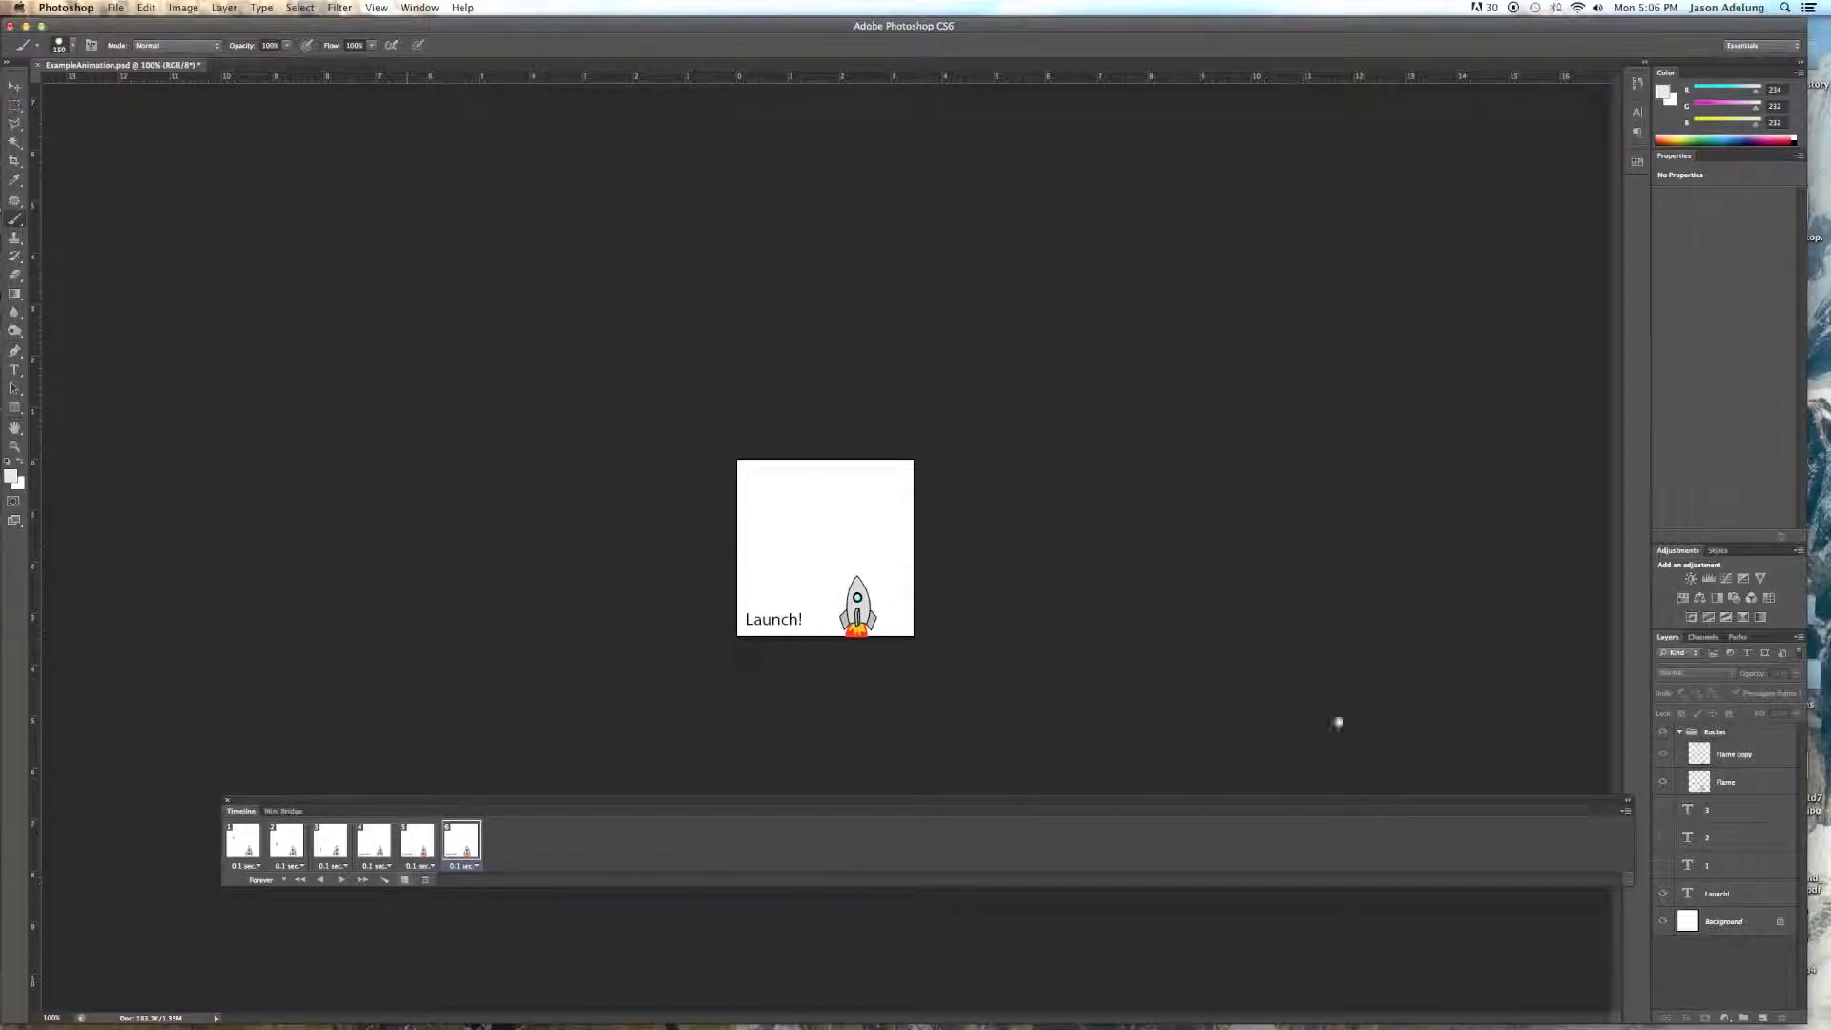
left_click(1690, 788)
left_click(1726, 755, "shift")
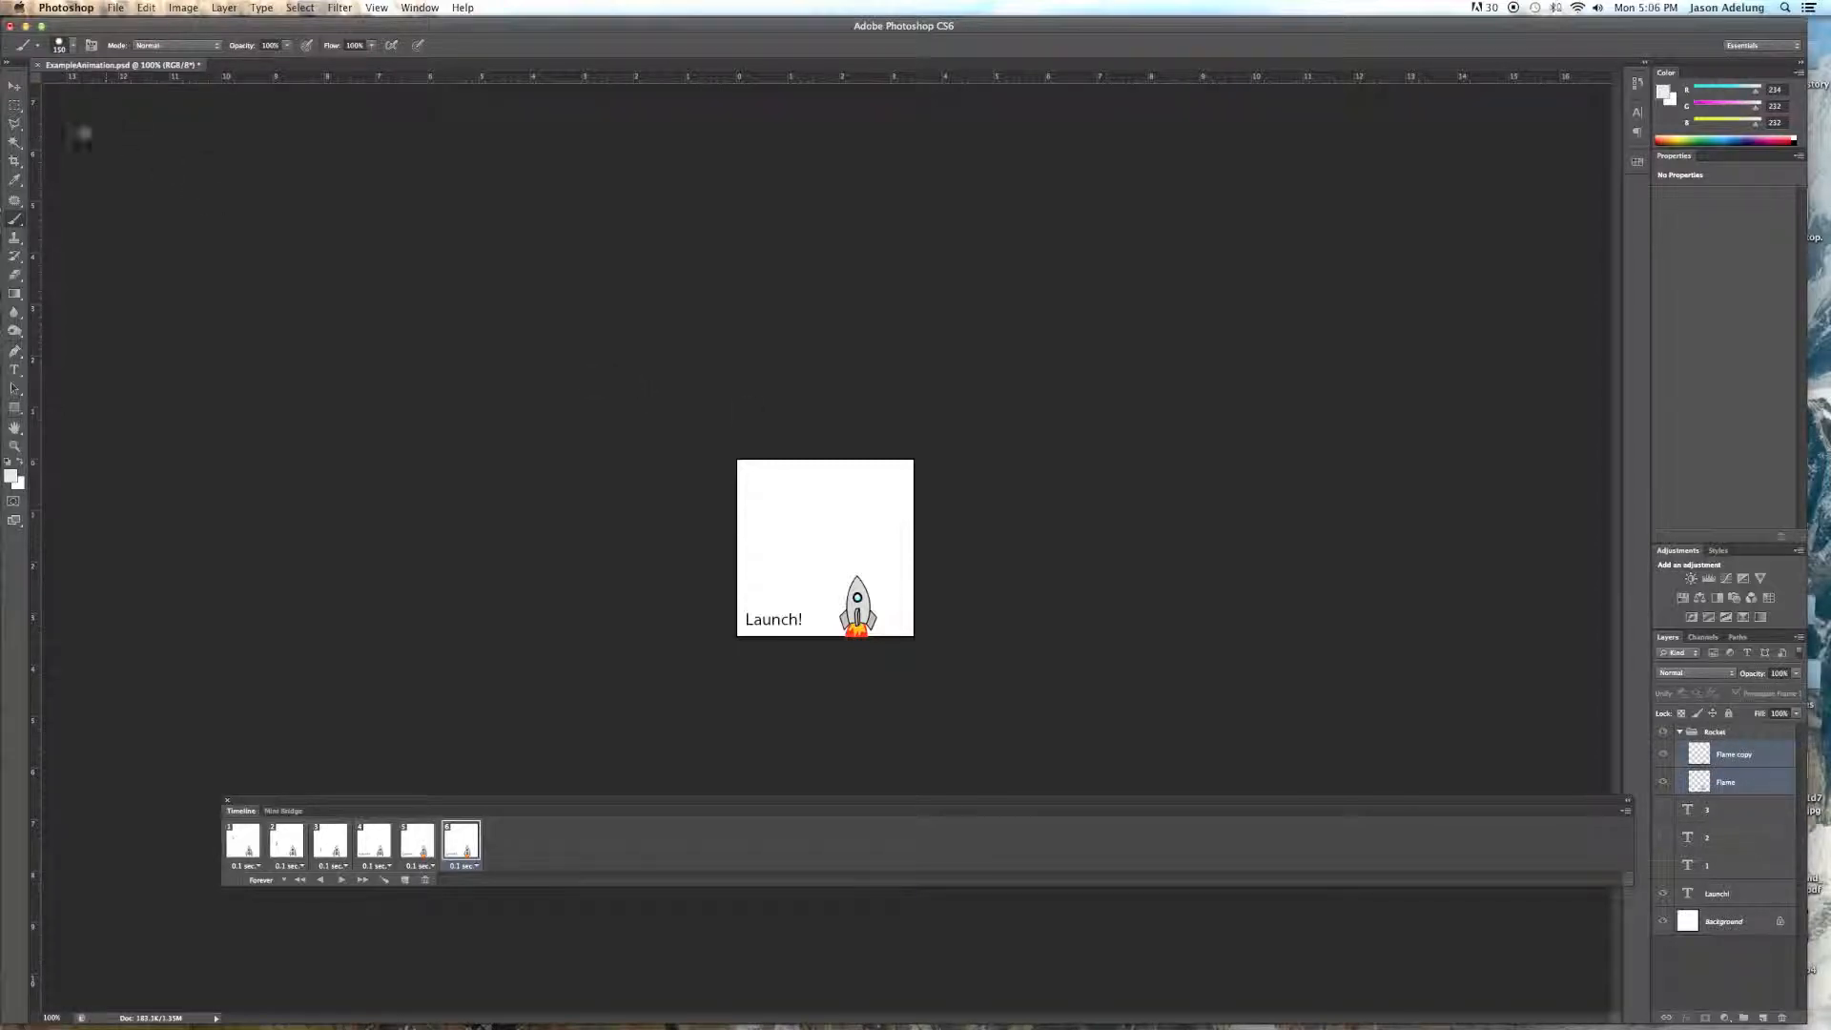
left_click(14, 87)
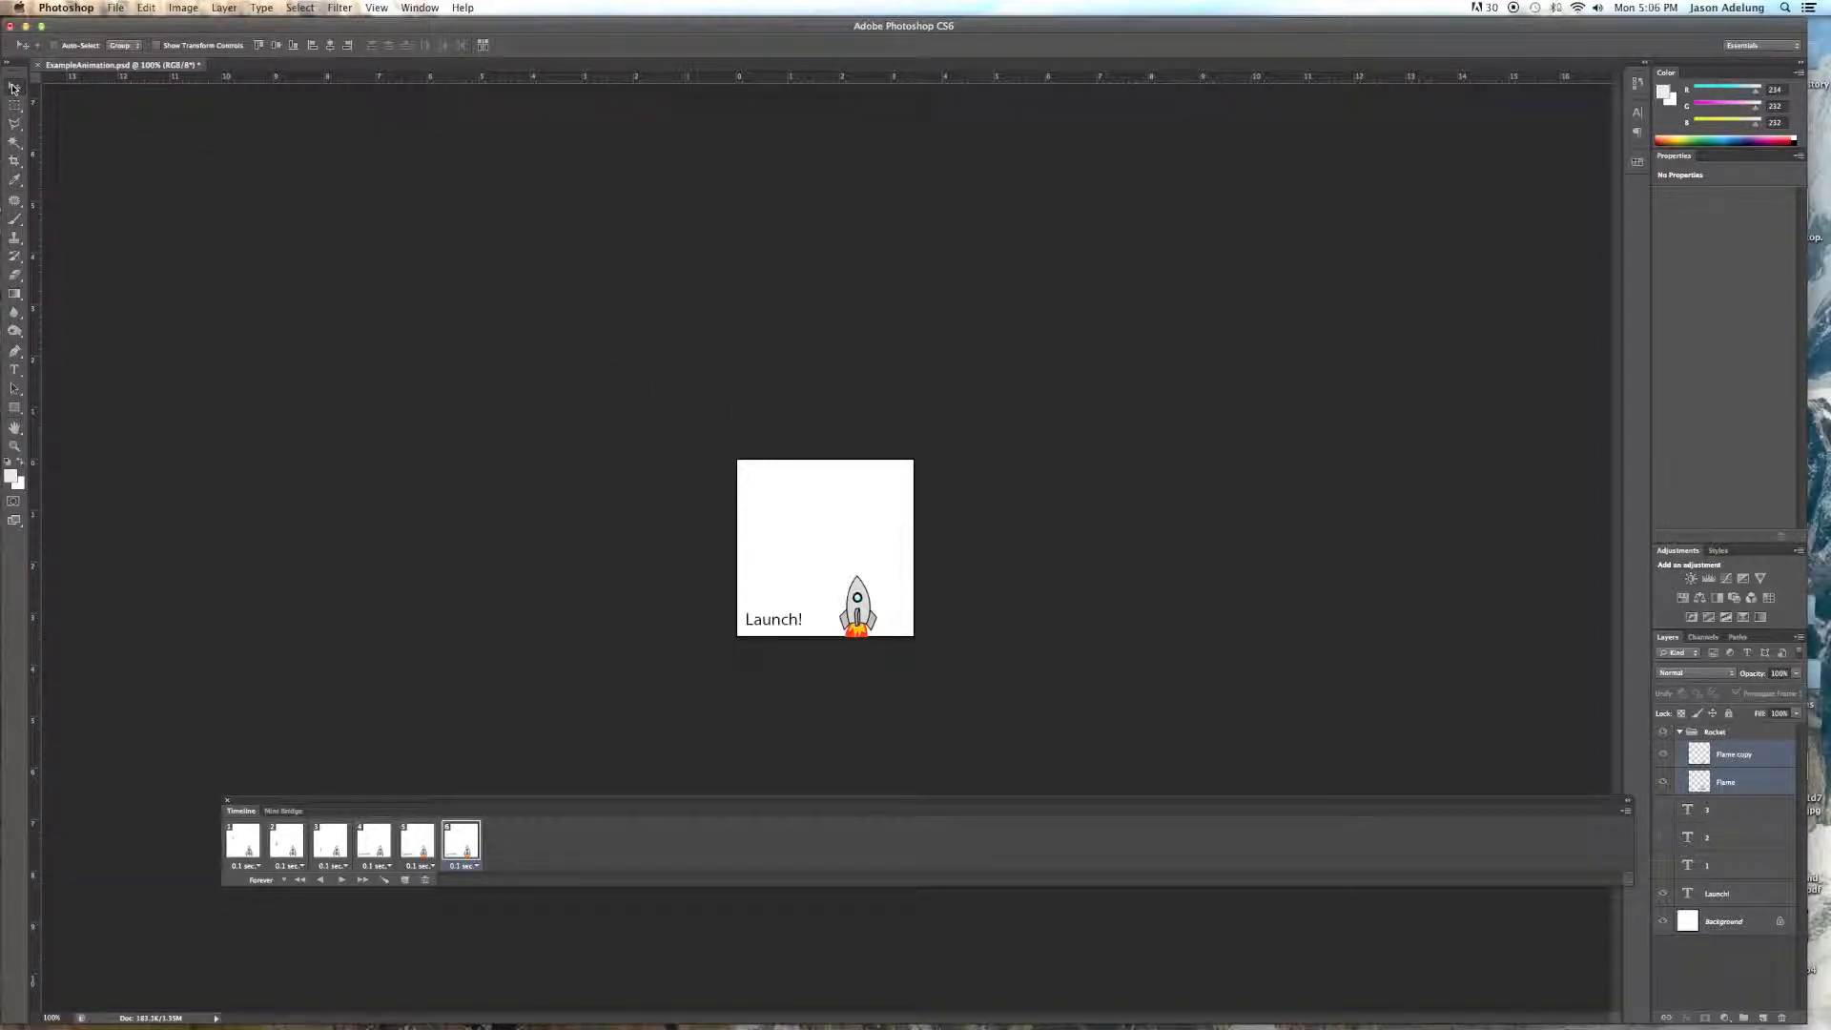
left_click_drag(858, 599, 856, 565)
- Add frames 7 to 10, moving the rocket and its flame a little higher in each until its tip reaches the canvas's upper edge
left_click(404, 879)
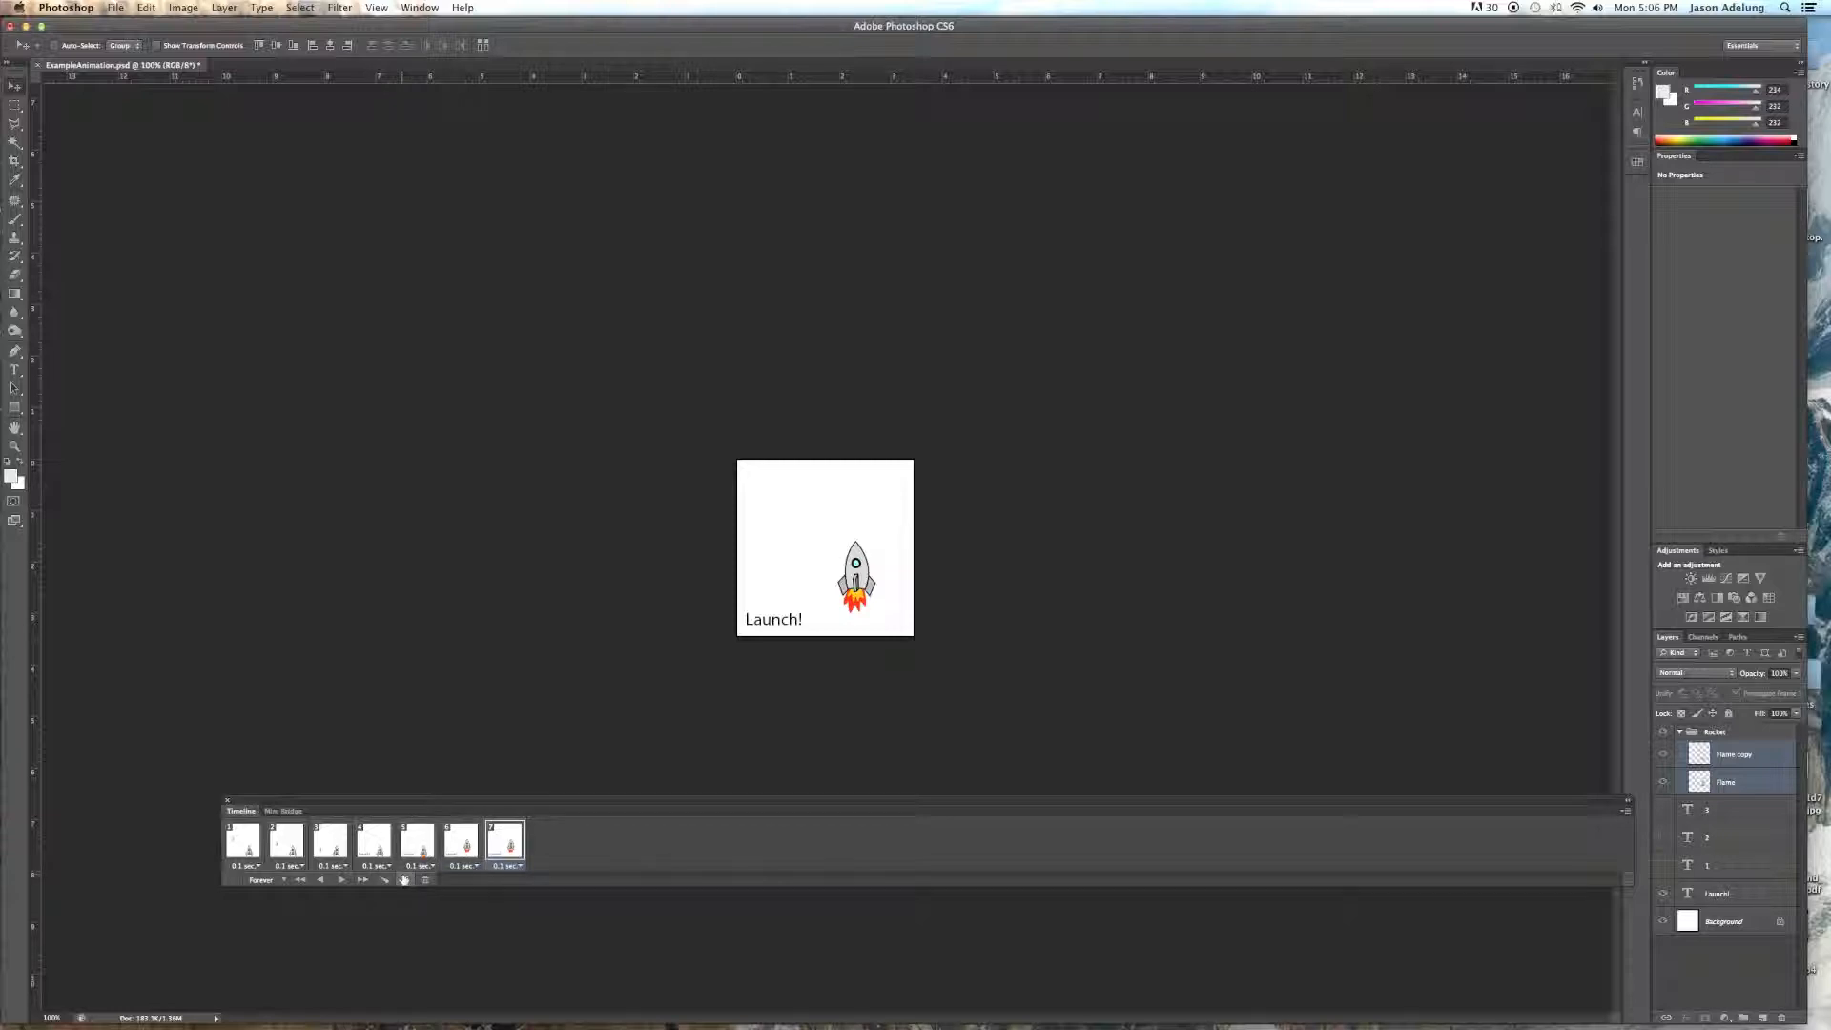
left_click_drag(850, 582, 852, 561)
left_click(404, 881)
left_click_drag(854, 557, 858, 540)
left_click(405, 880)
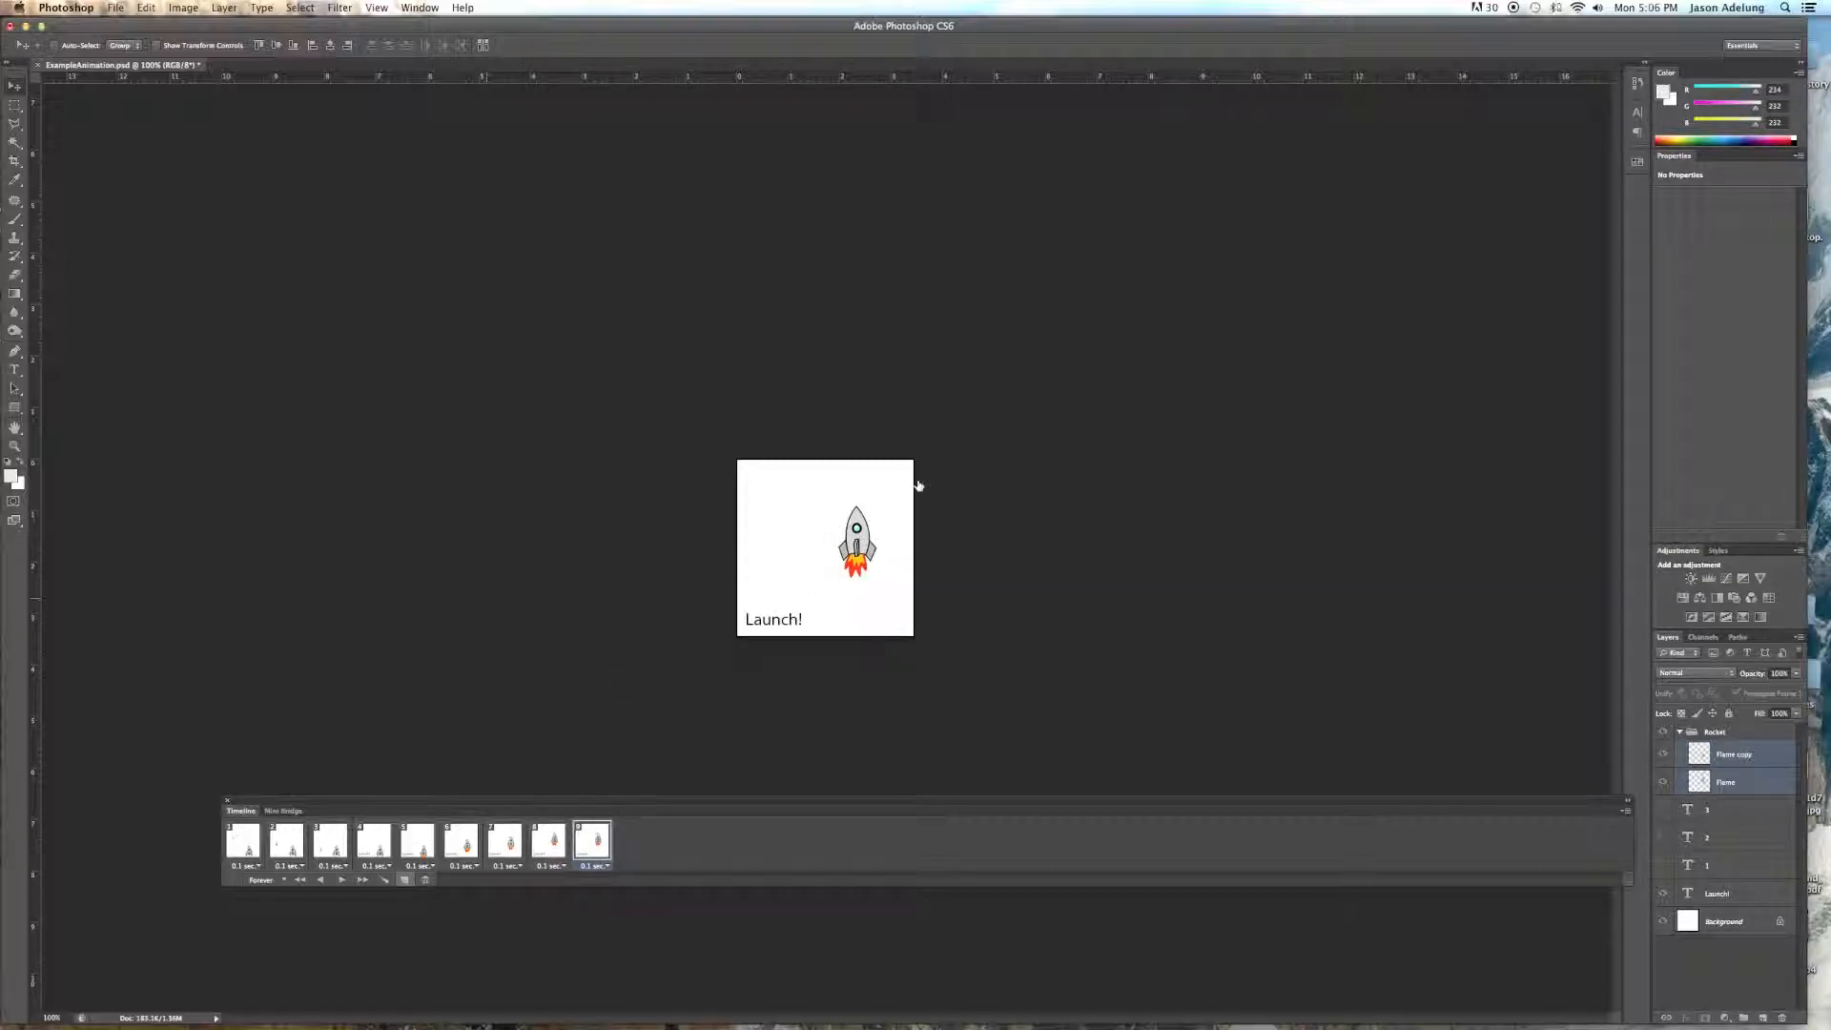
left_click_drag(857, 530, 858, 501)
left_click(404, 881)
left_click_drag(868, 520, 868, 501)
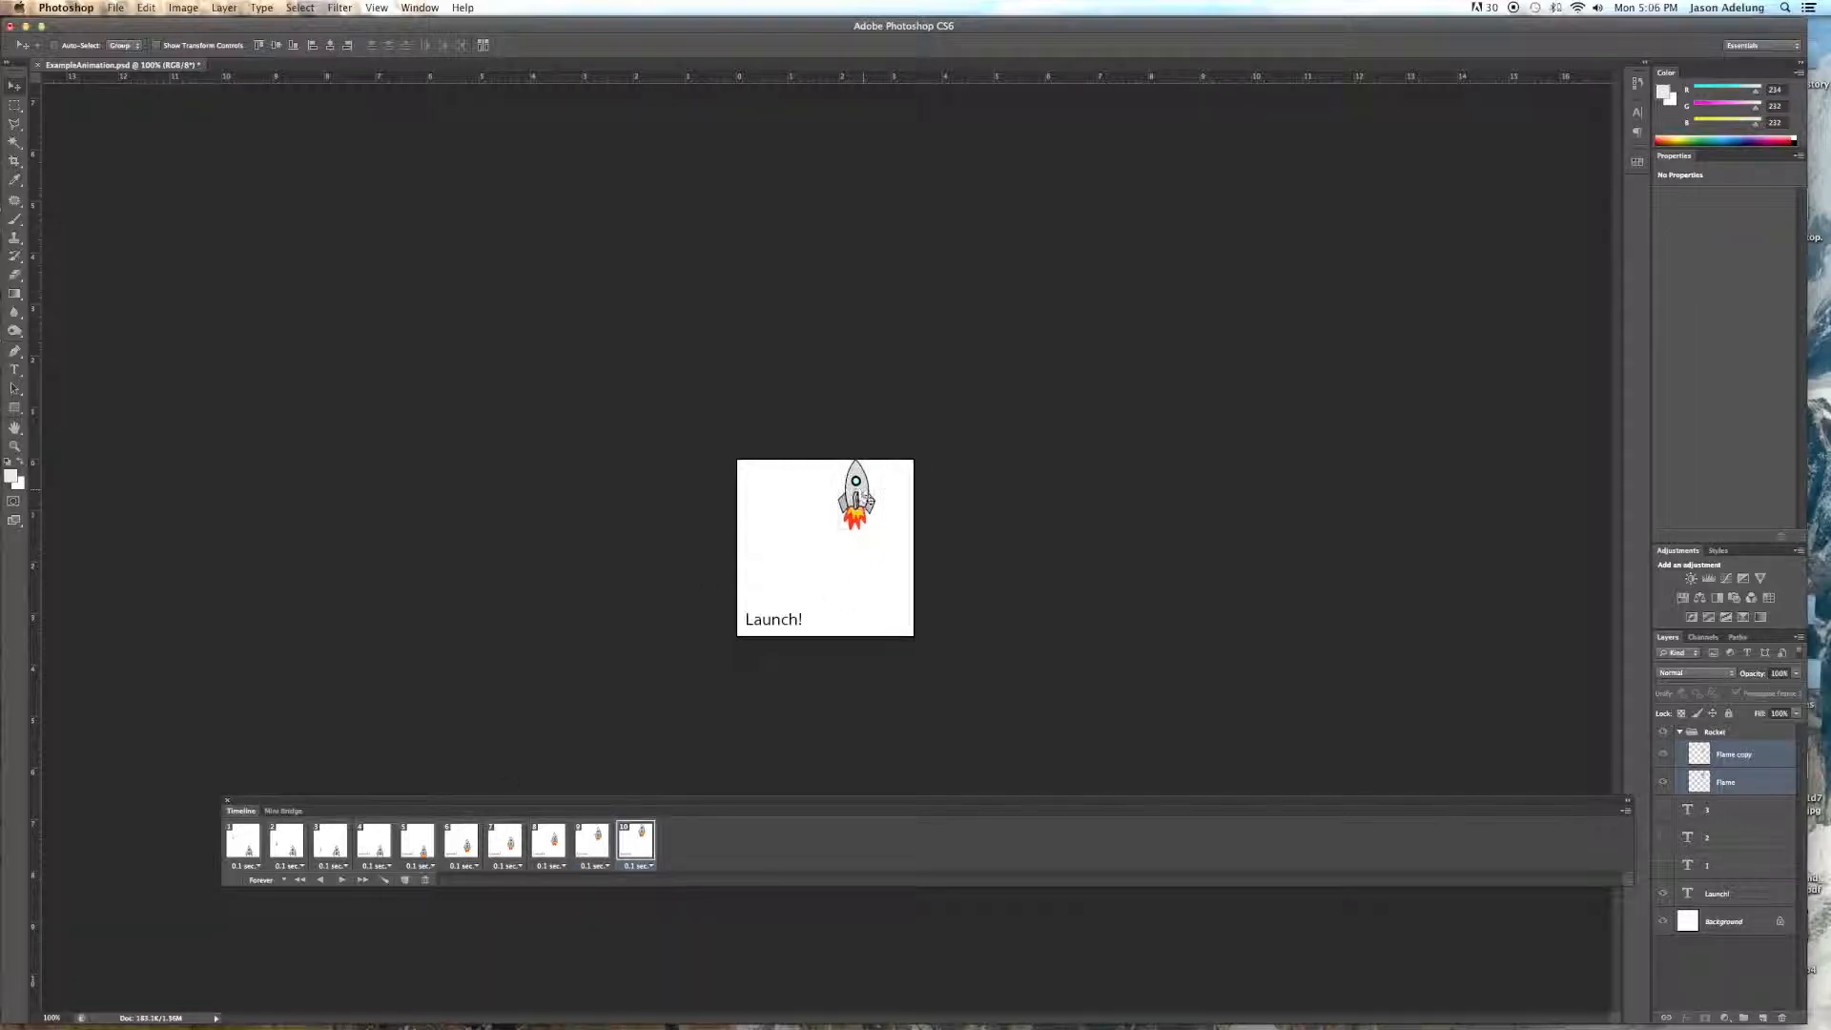
- Add frames 11 to 13, raising the rocket and flame in each until they have completely left the canvas
left_click(408, 880)
left_click_drag(864, 516, 864, 495)
left_click(405, 880)
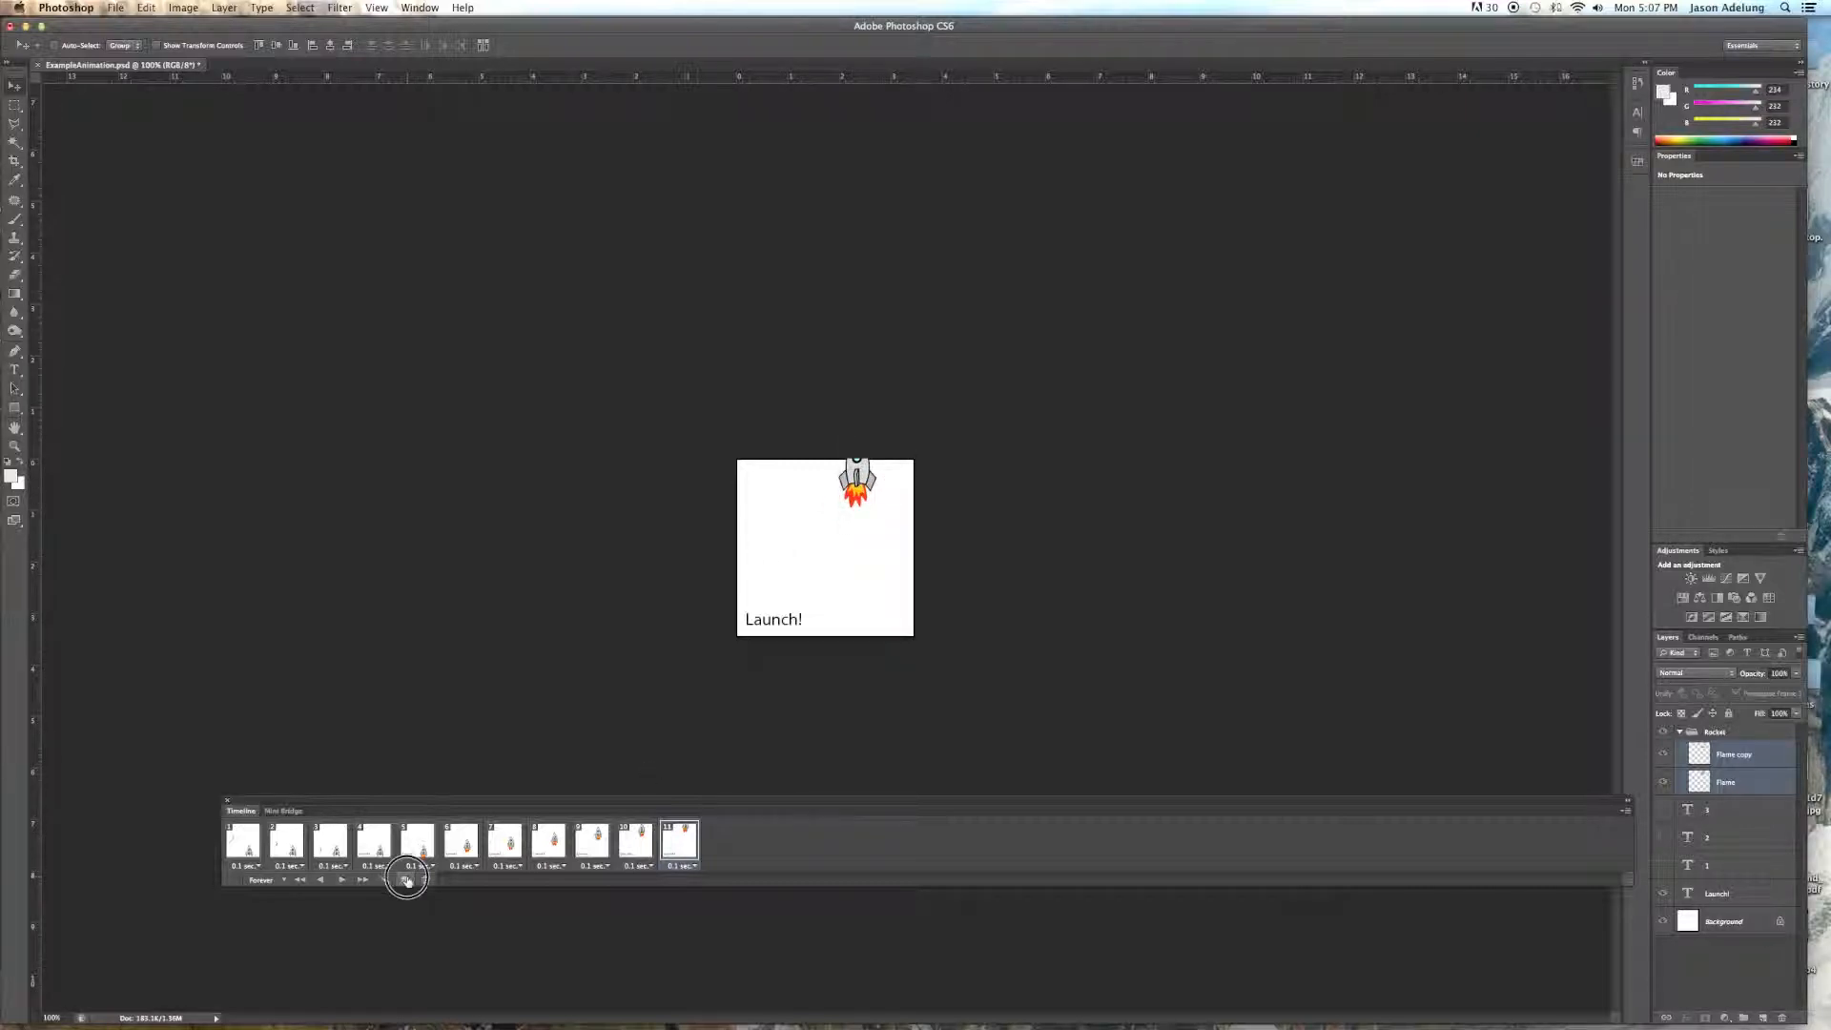
left_click_drag(858, 498, 858, 469)
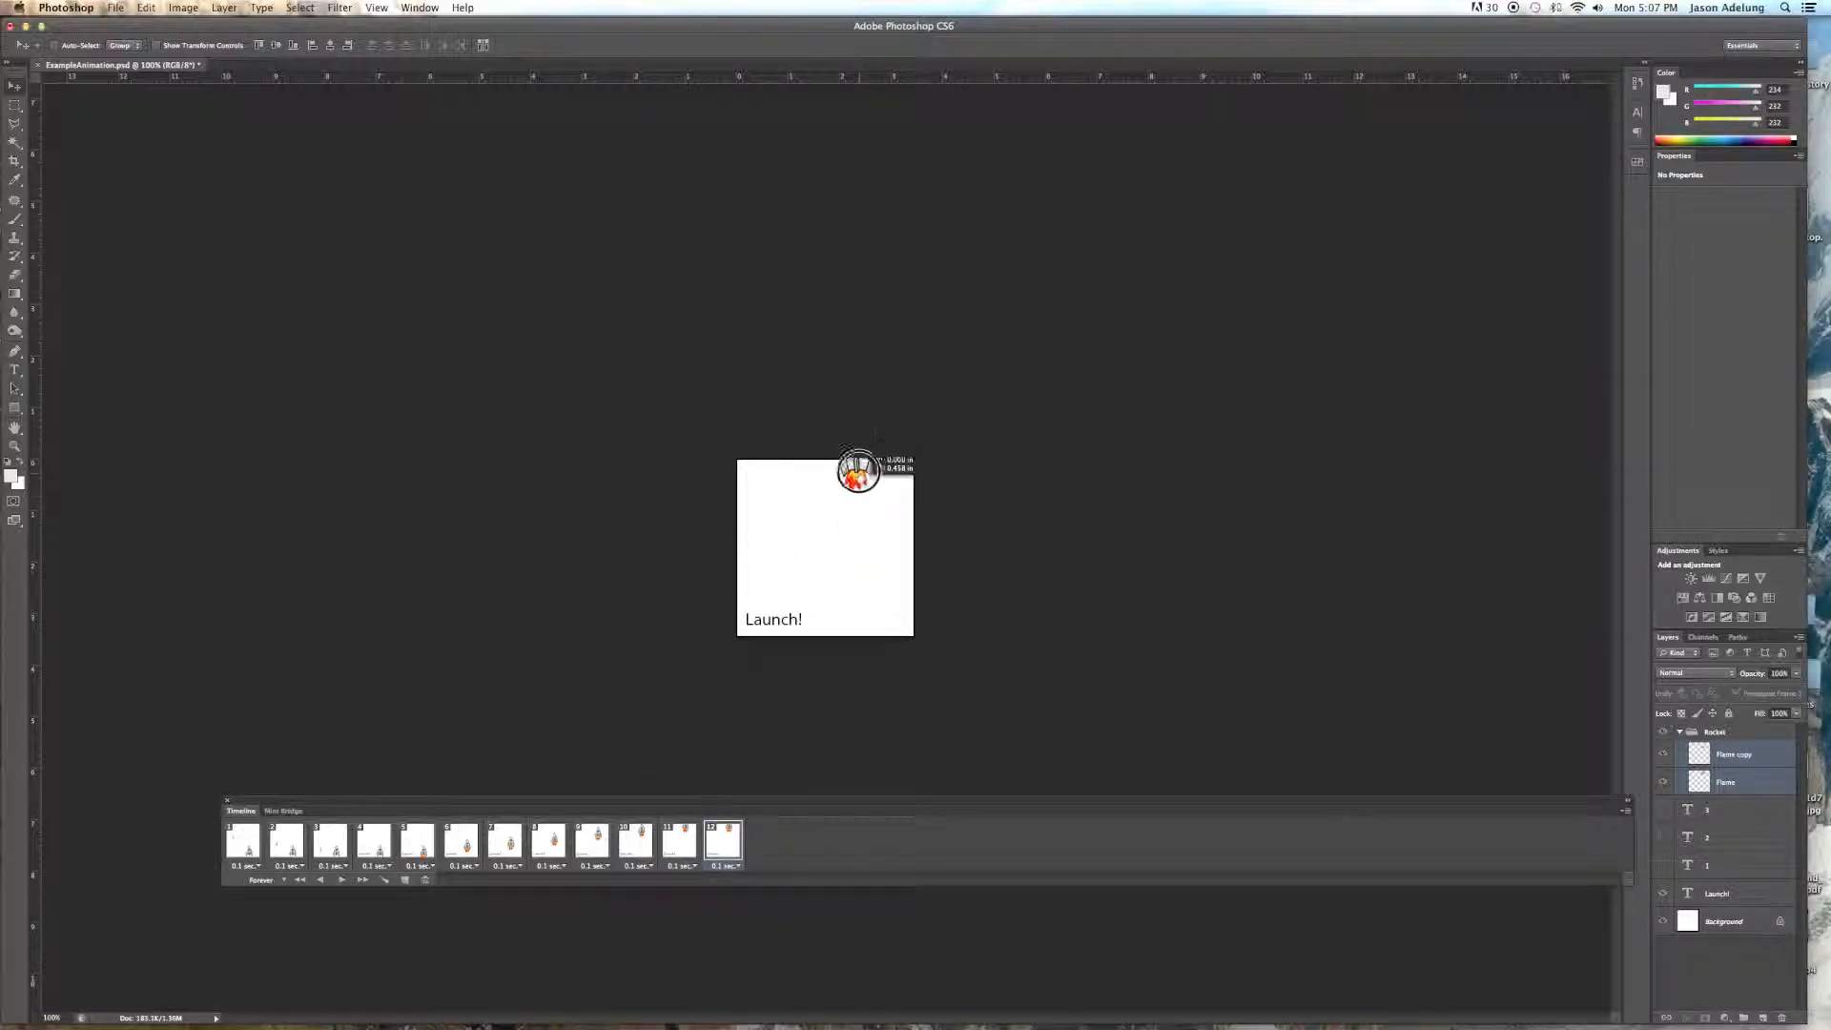
left_click(407, 881)
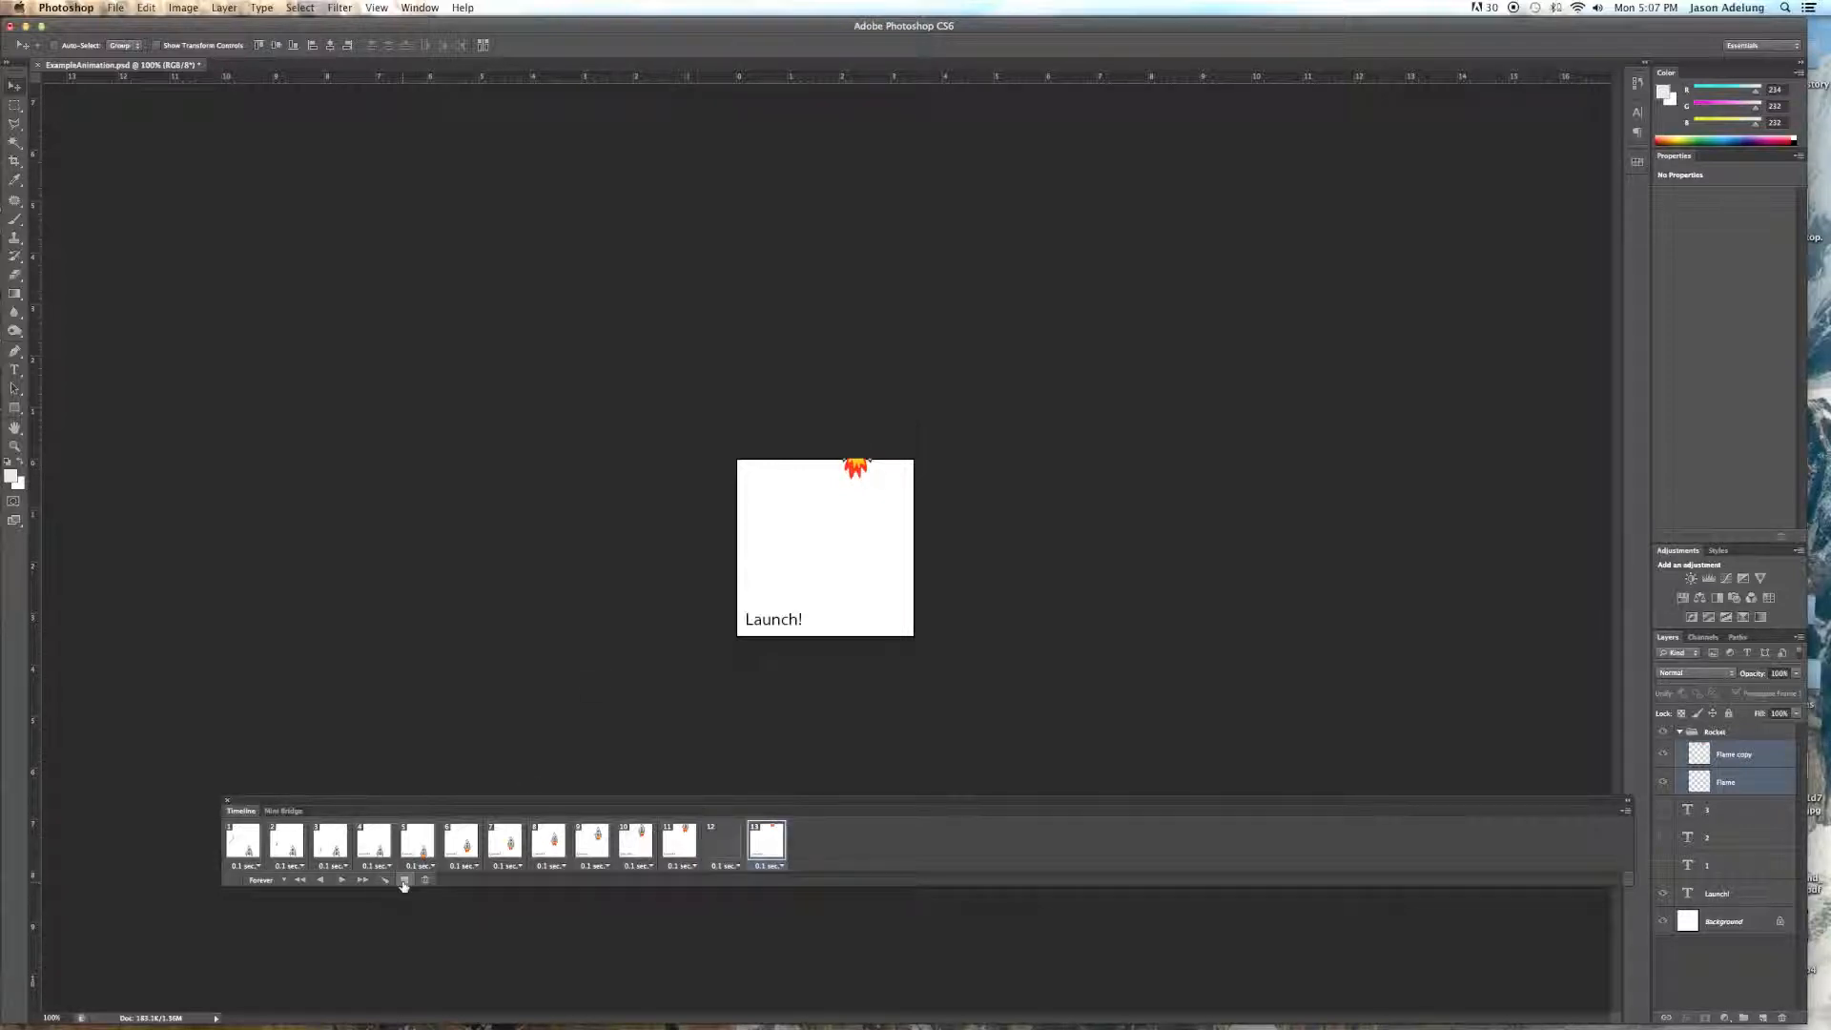
left_click_drag(844, 499, 852, 455)
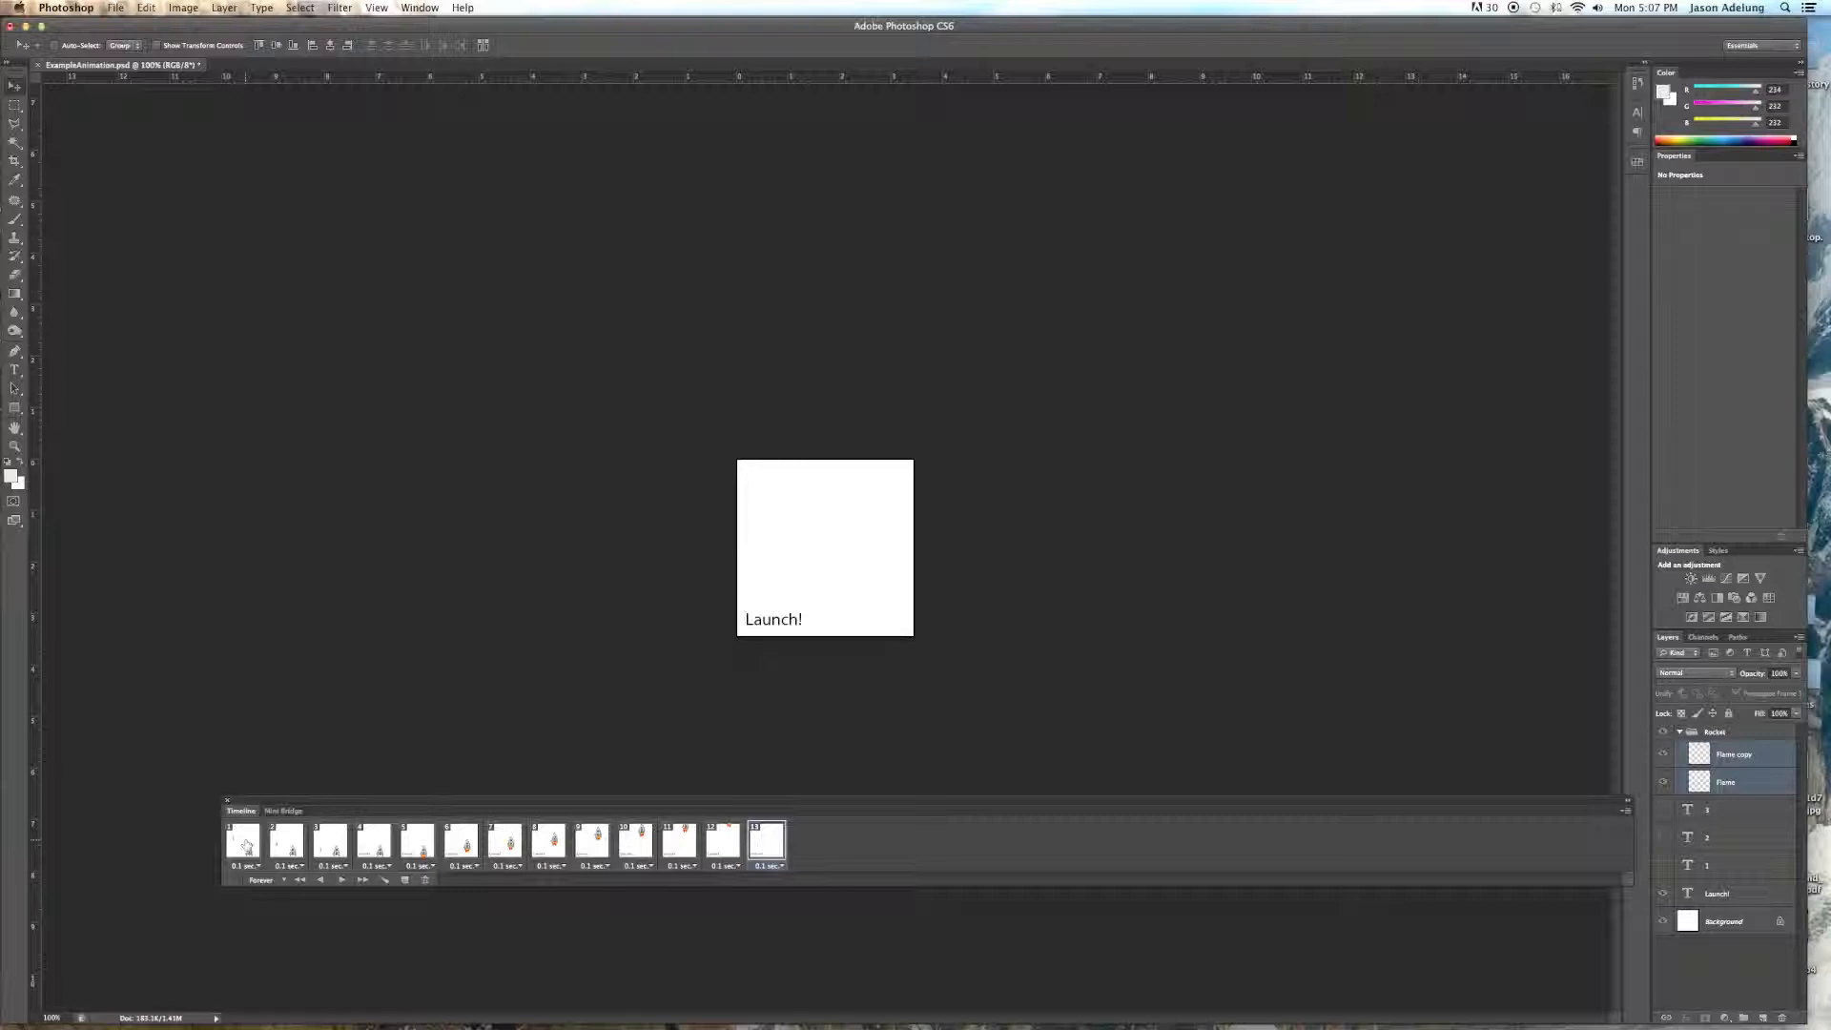
- Preview the animation, set the delay of frames 1 to 4 to 0.5 seconds, and replay it
left_click(339, 881)
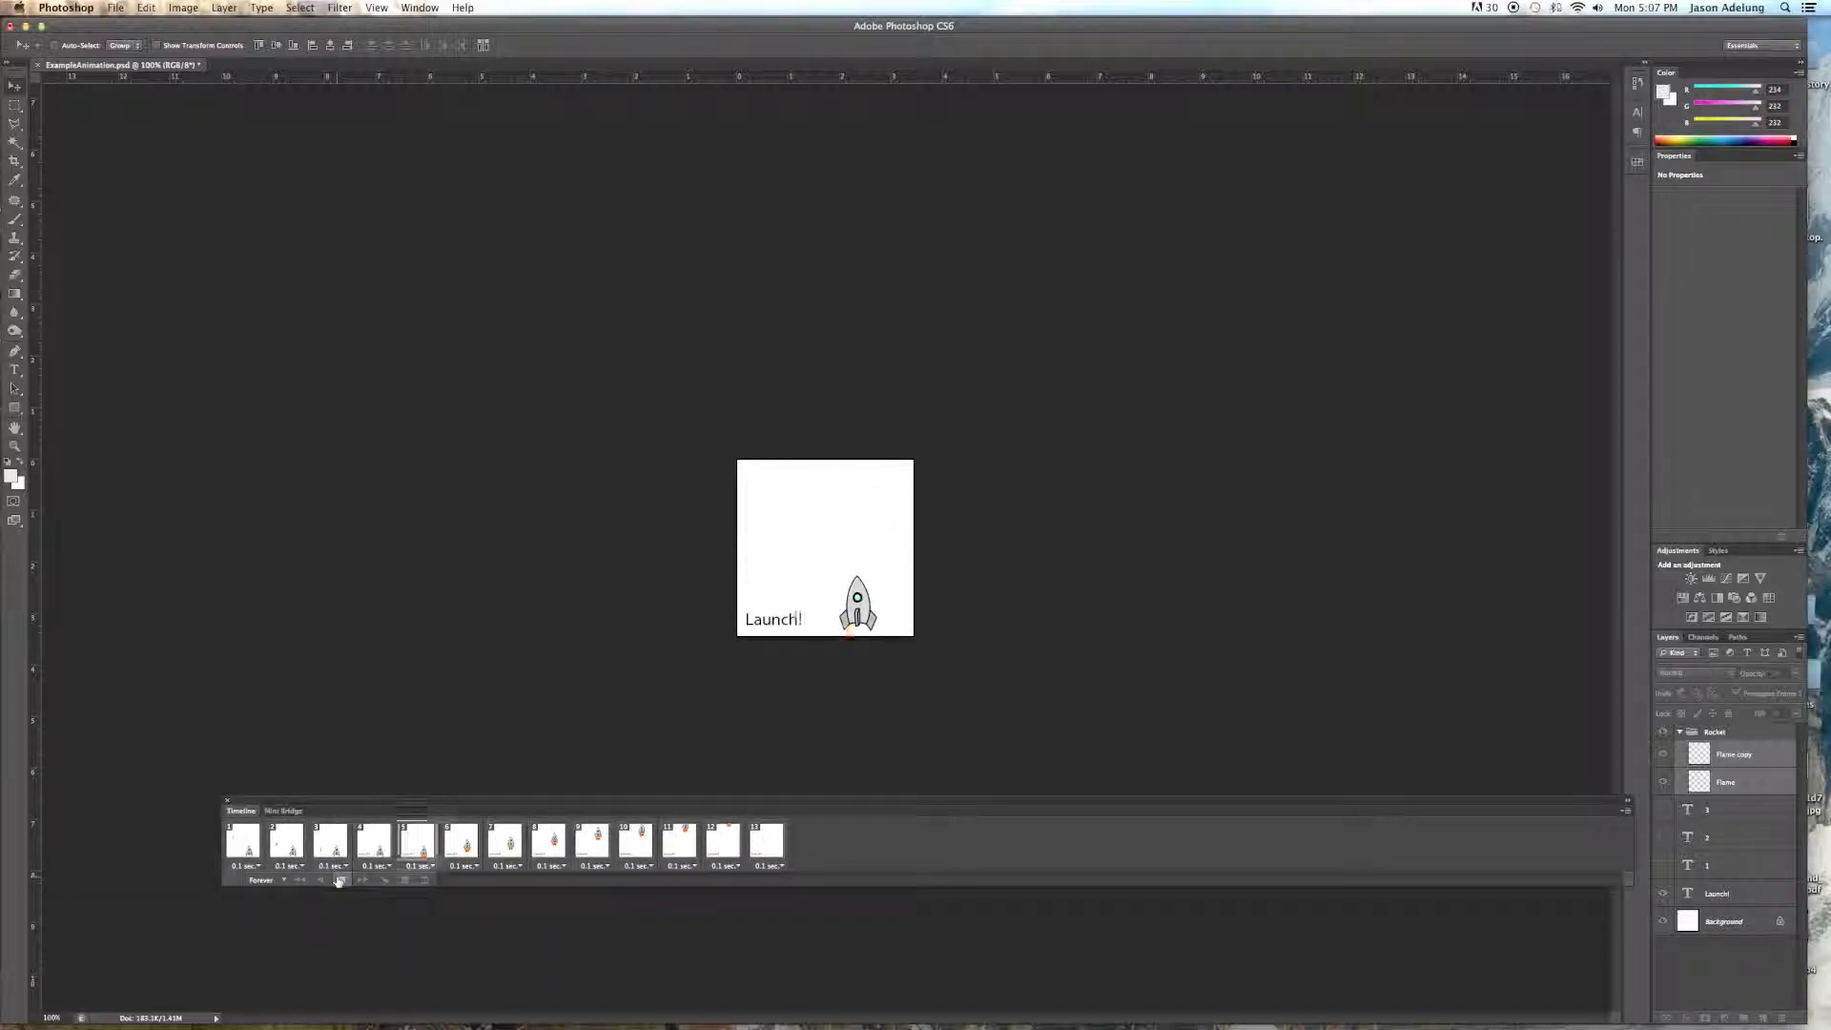
left_click(339, 881)
left_click(248, 842)
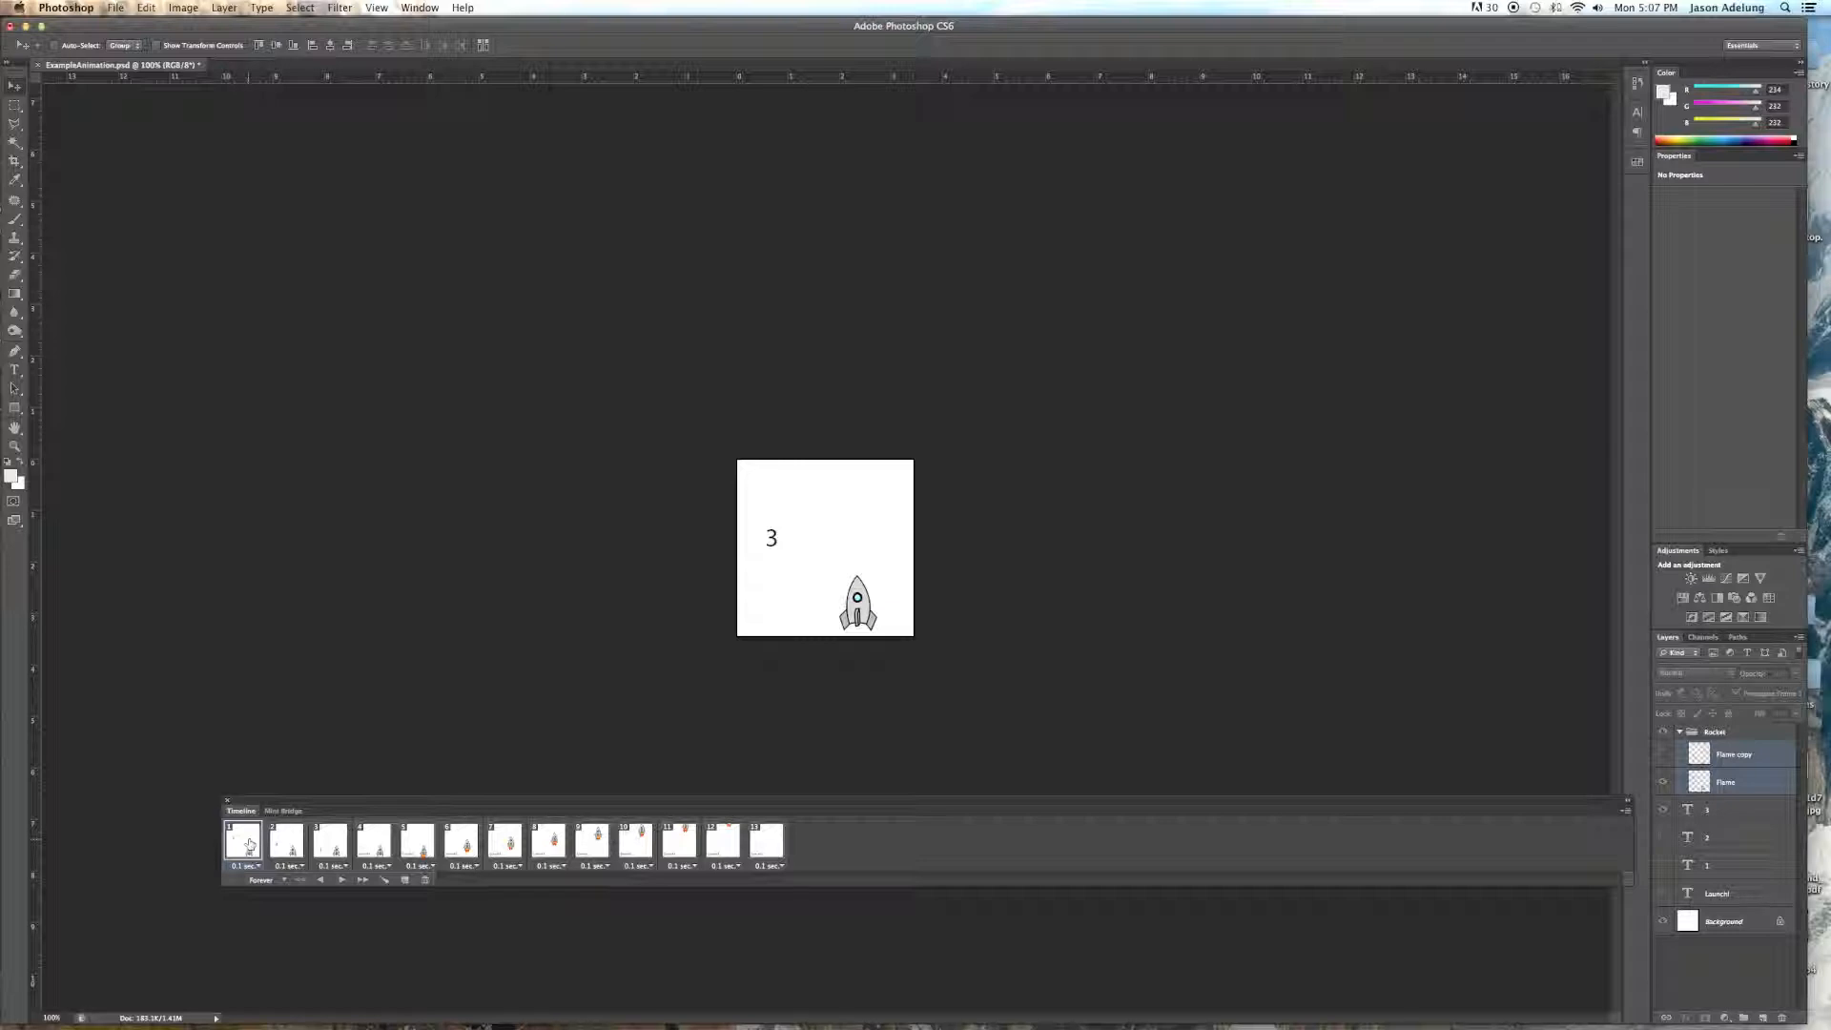
left_click(386, 866)
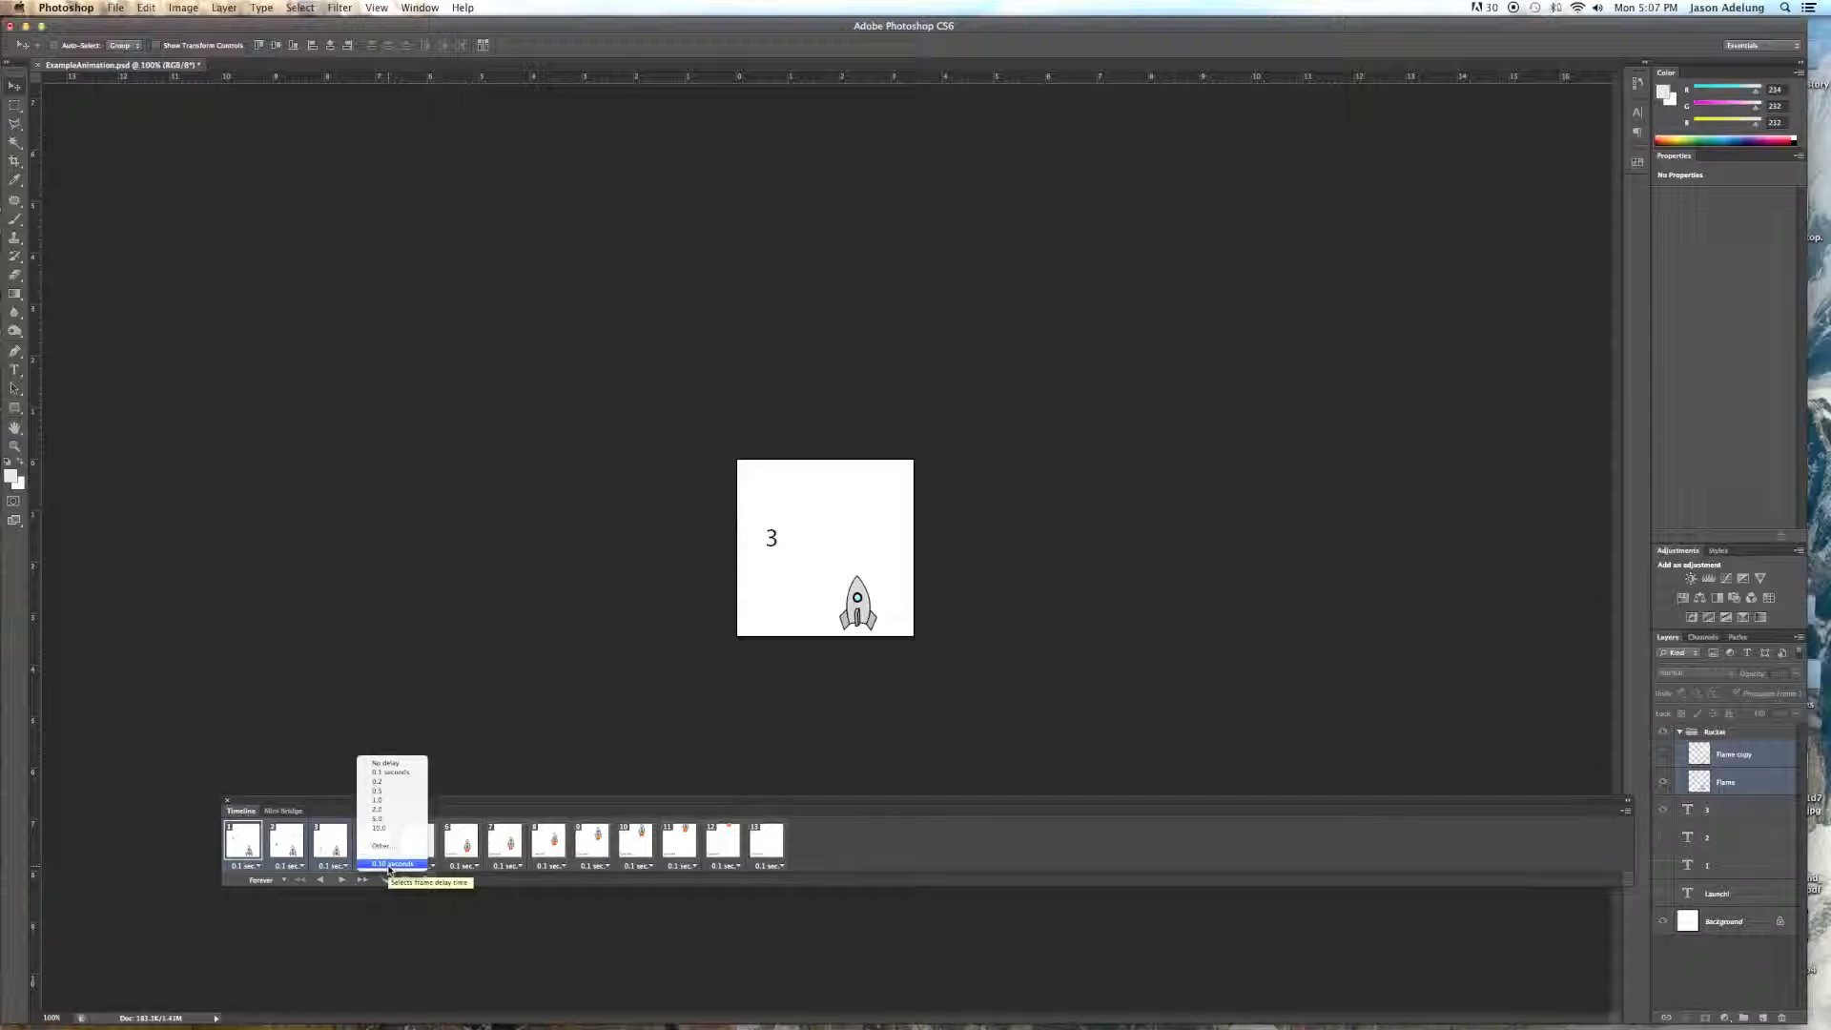
left_click(391, 773)
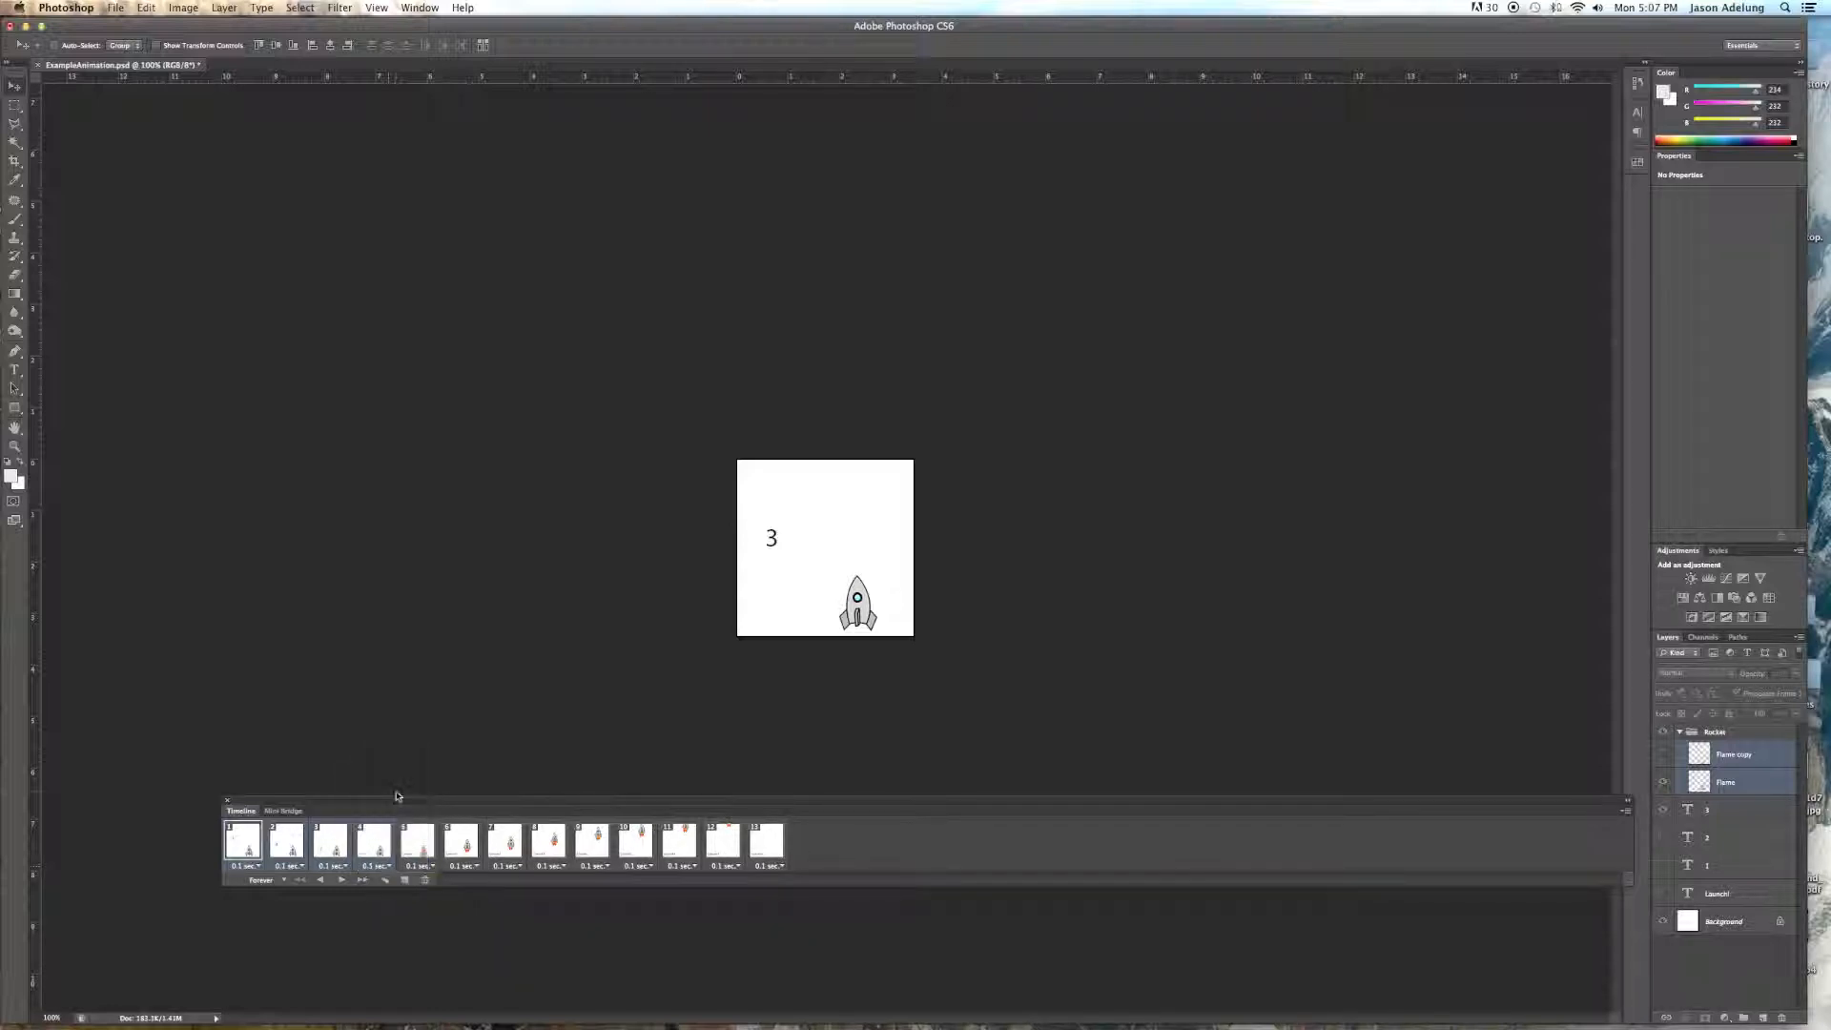
left_click(341, 880)
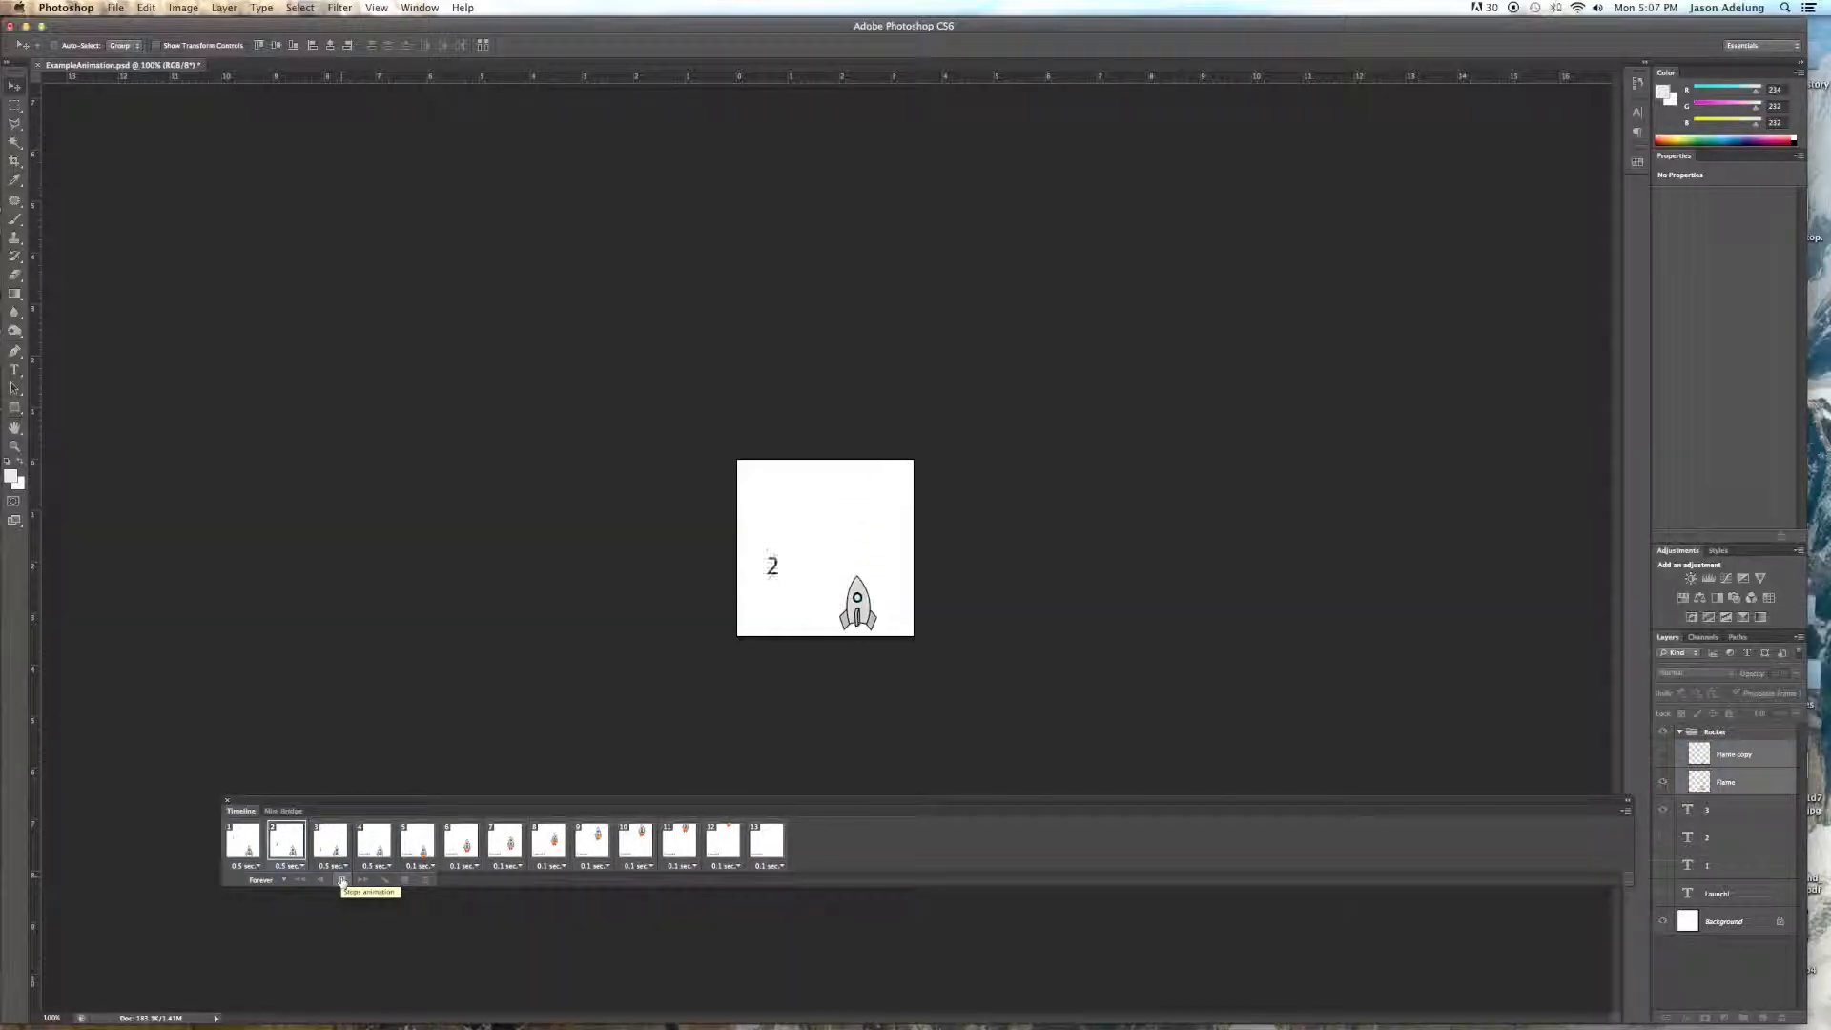
- Set frames 10 to 13 to no delay and play the animation
left_click(639, 847)
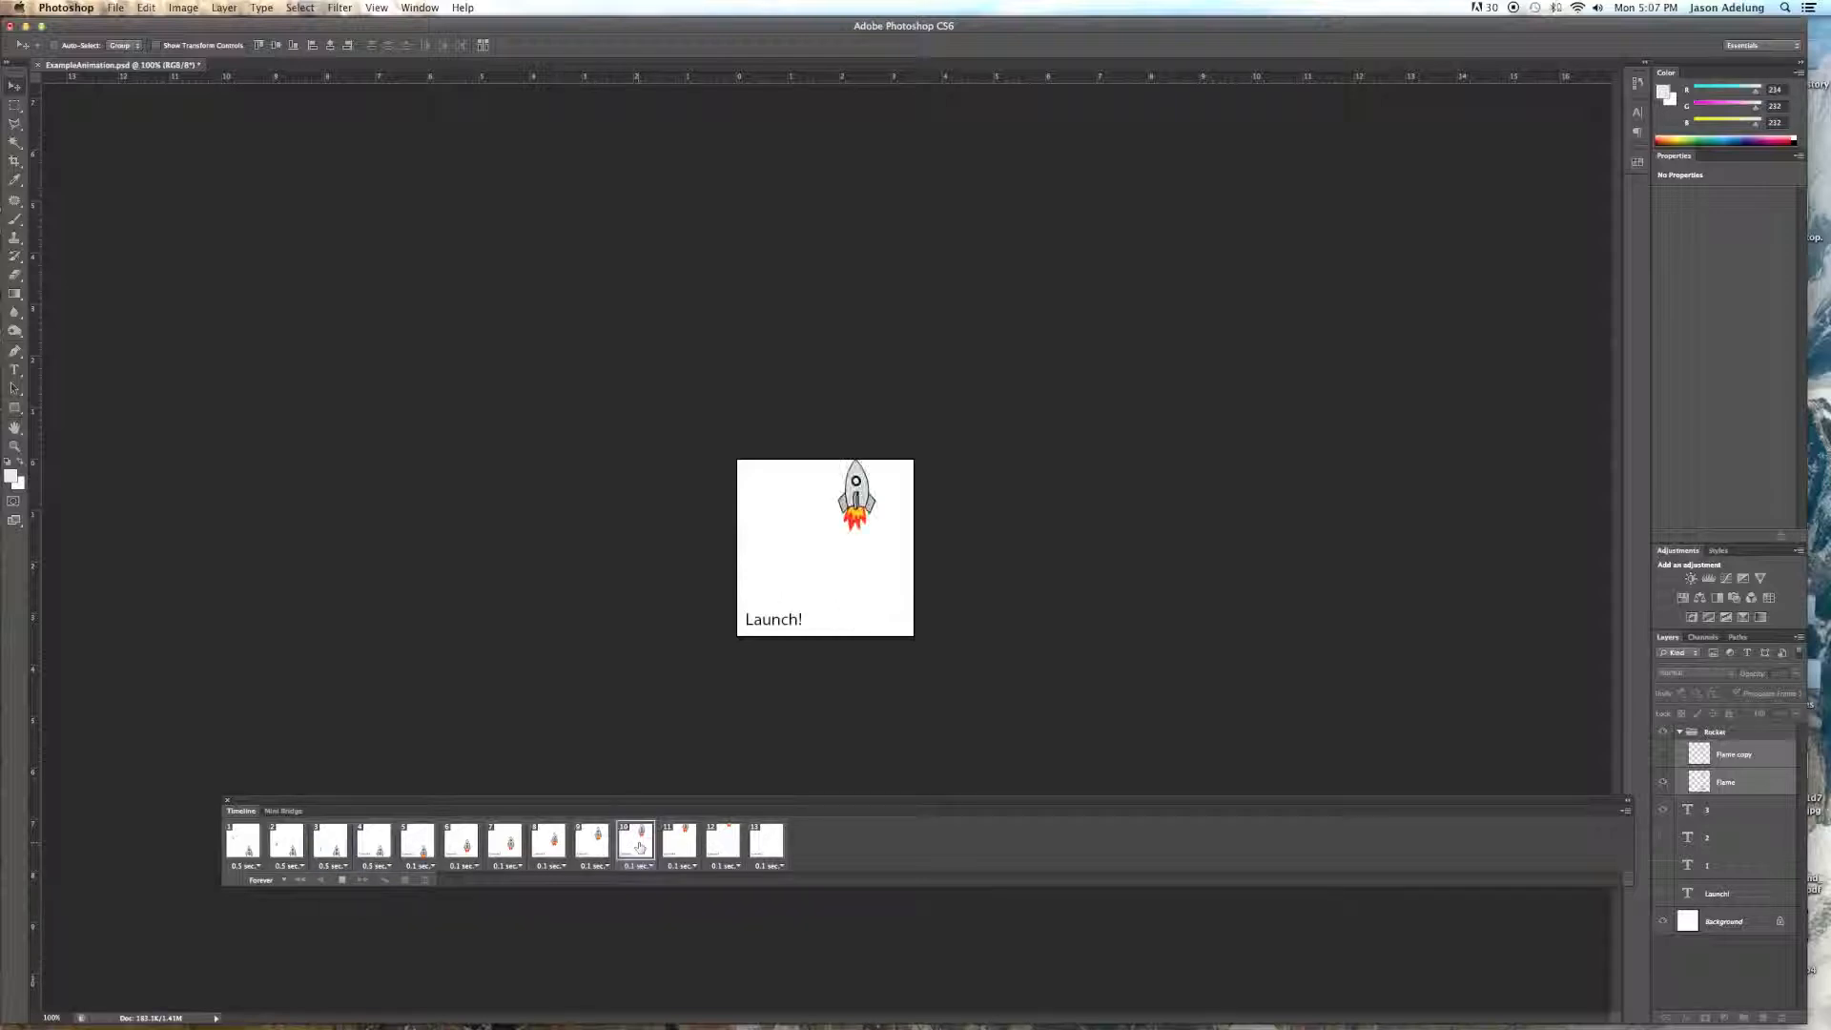
left_click(771, 868)
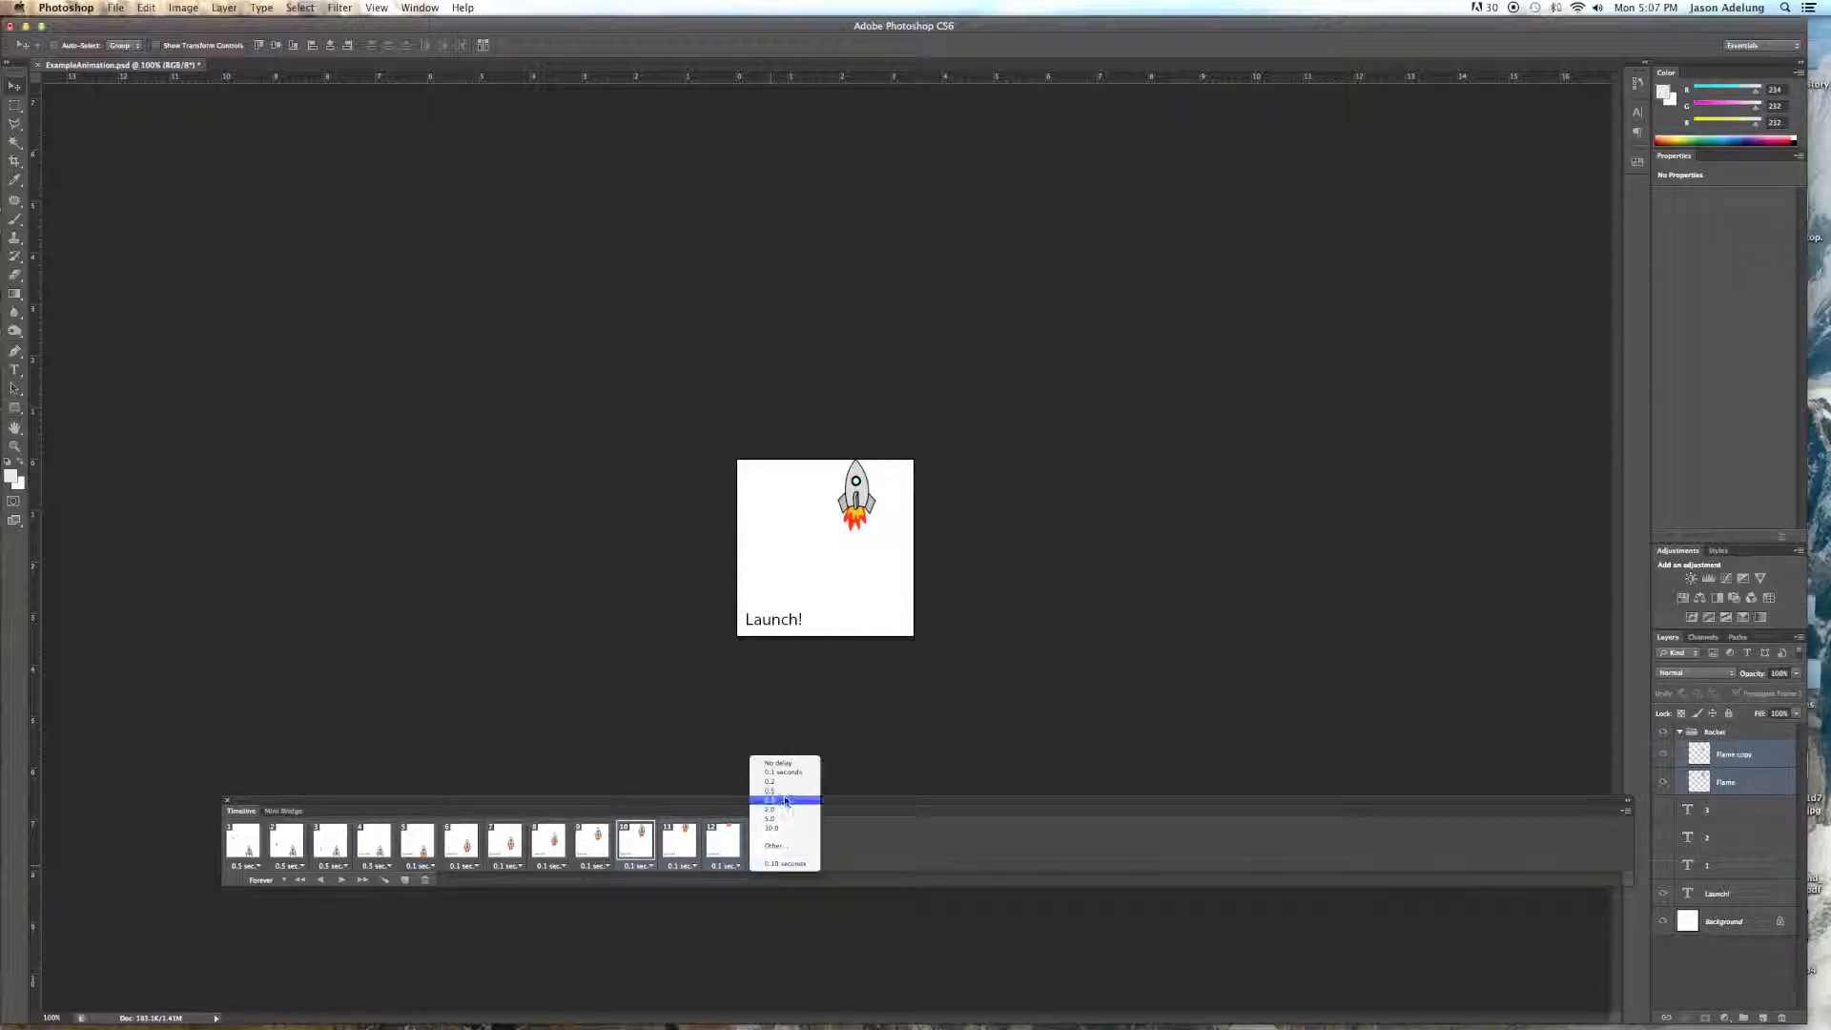
left_click(795, 764)
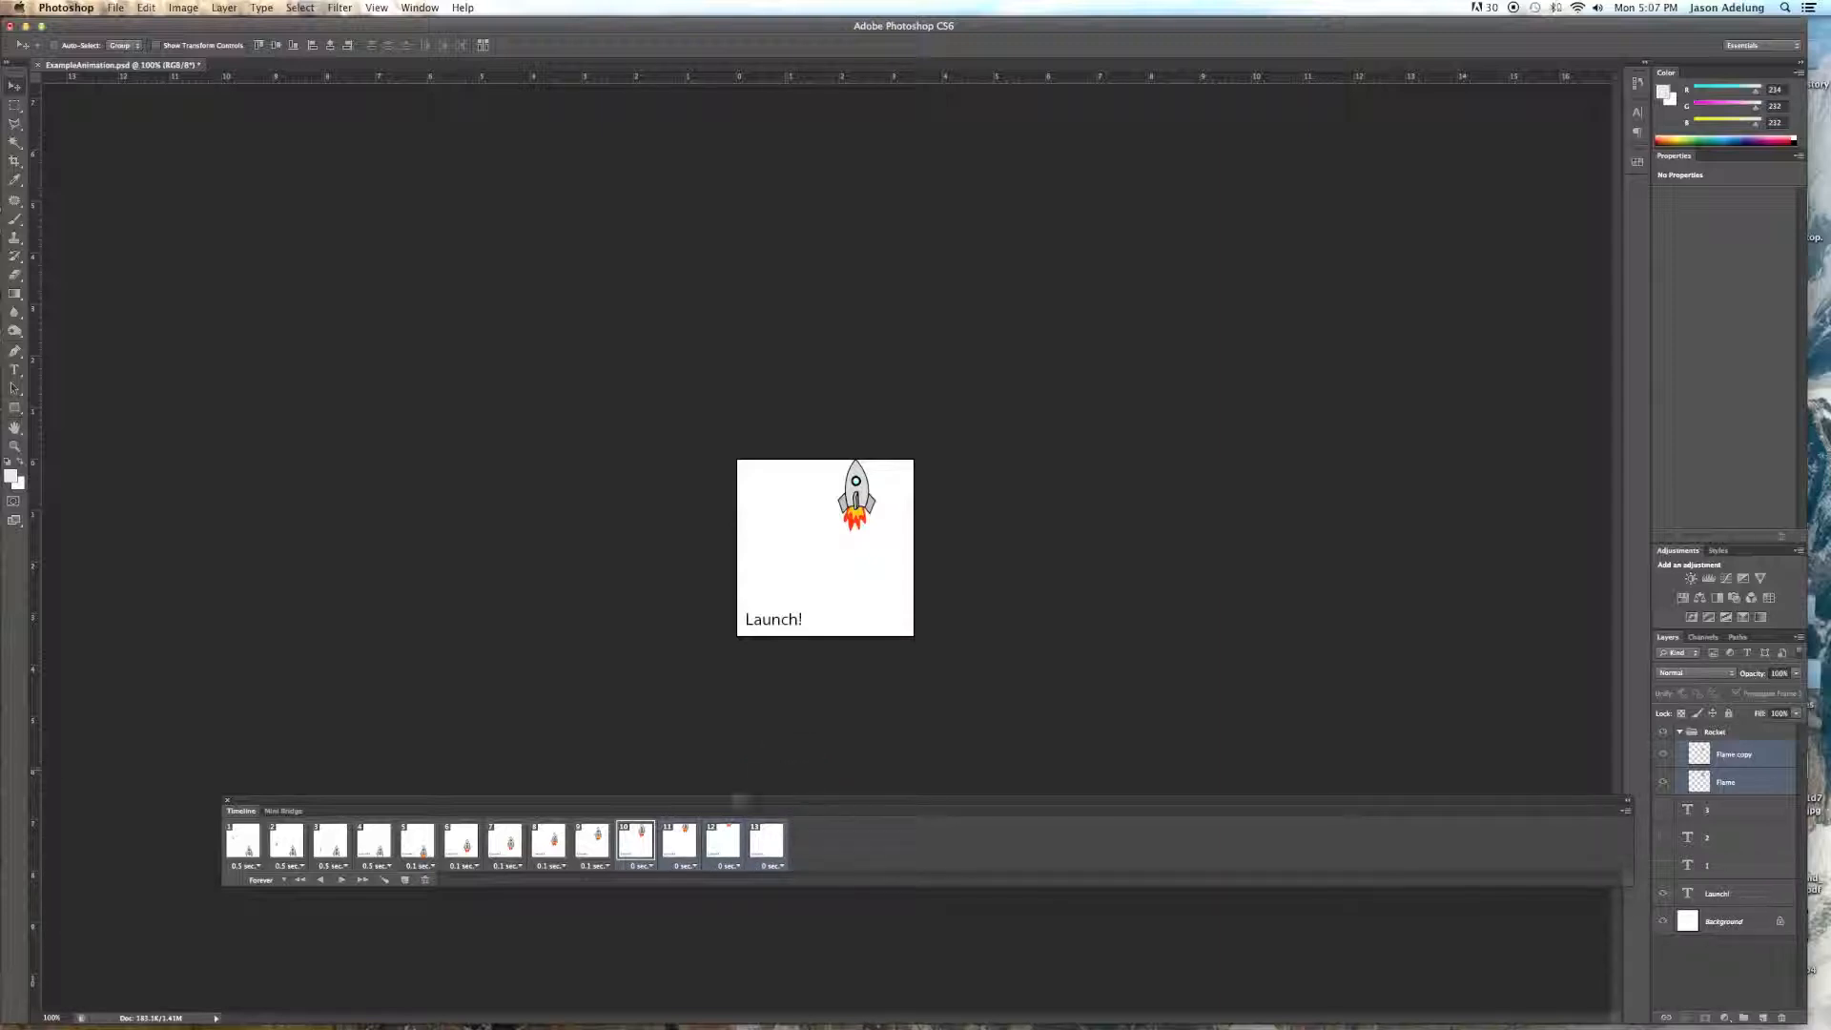
left_click(340, 878)
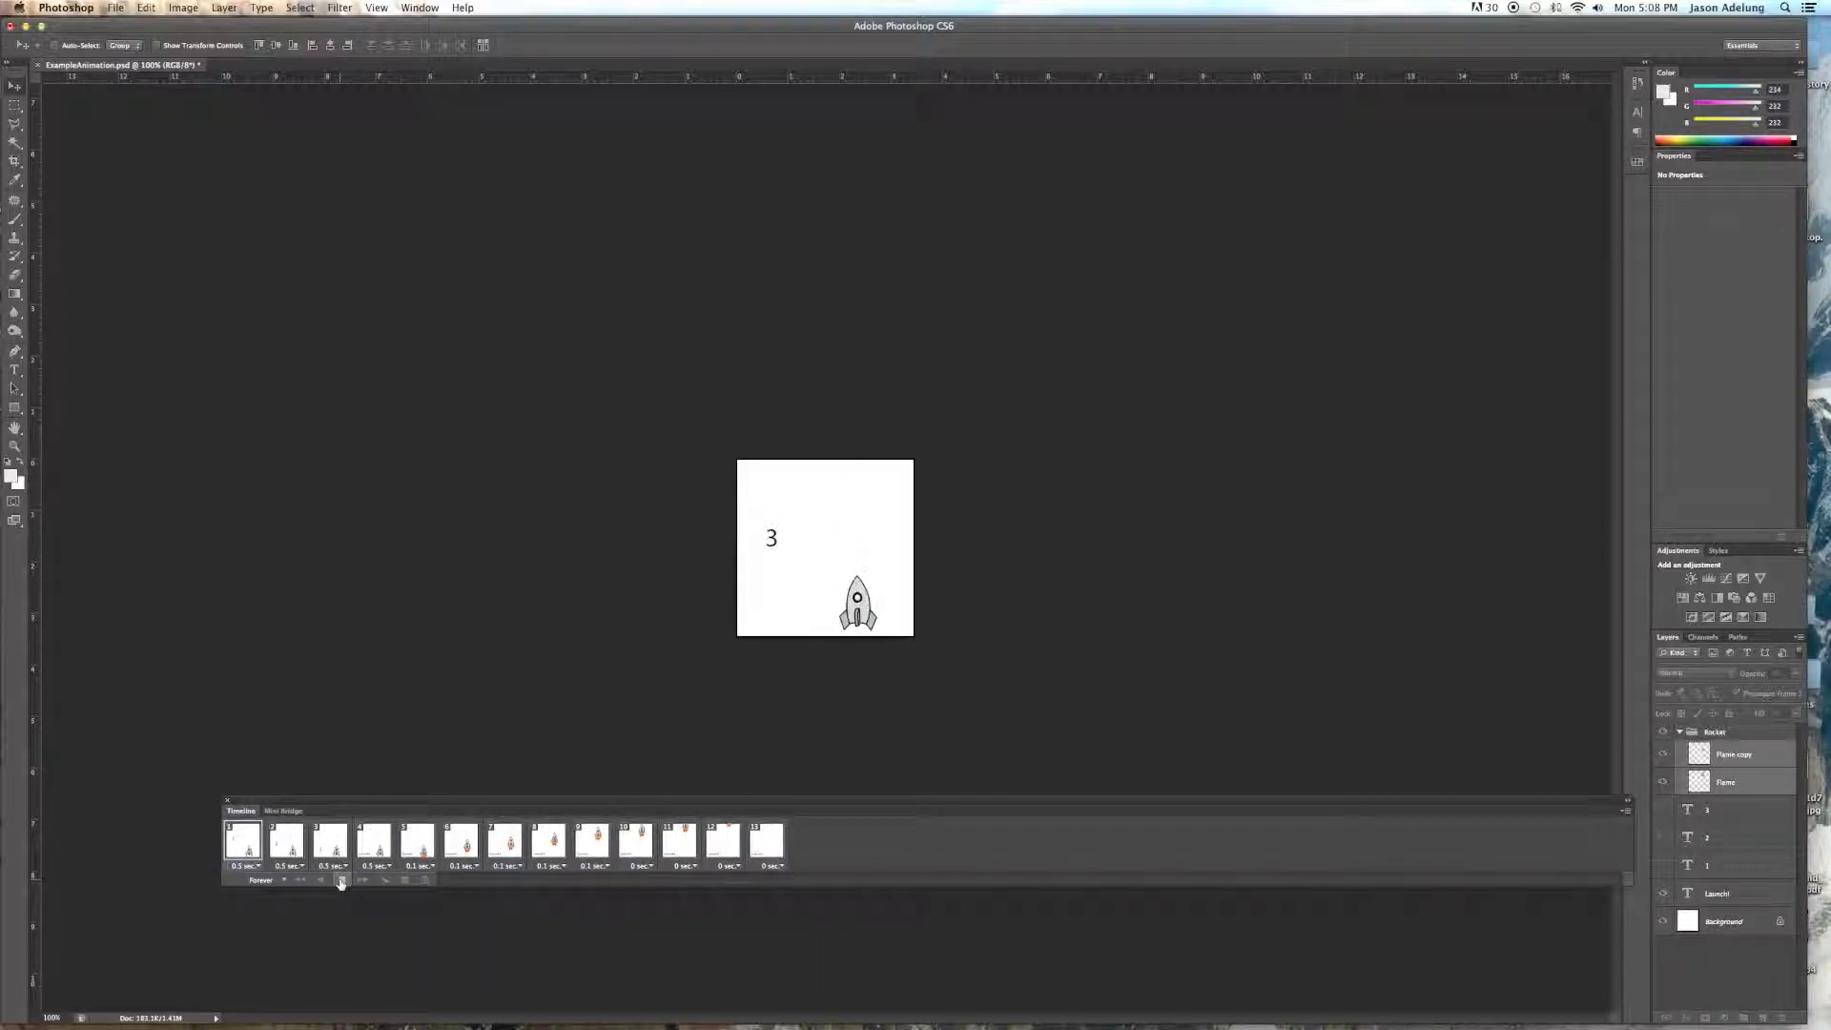
- Set the delay of frames 5 to 9 to 0.2 seconds and play the animation from the first frame
left_click(420, 843)
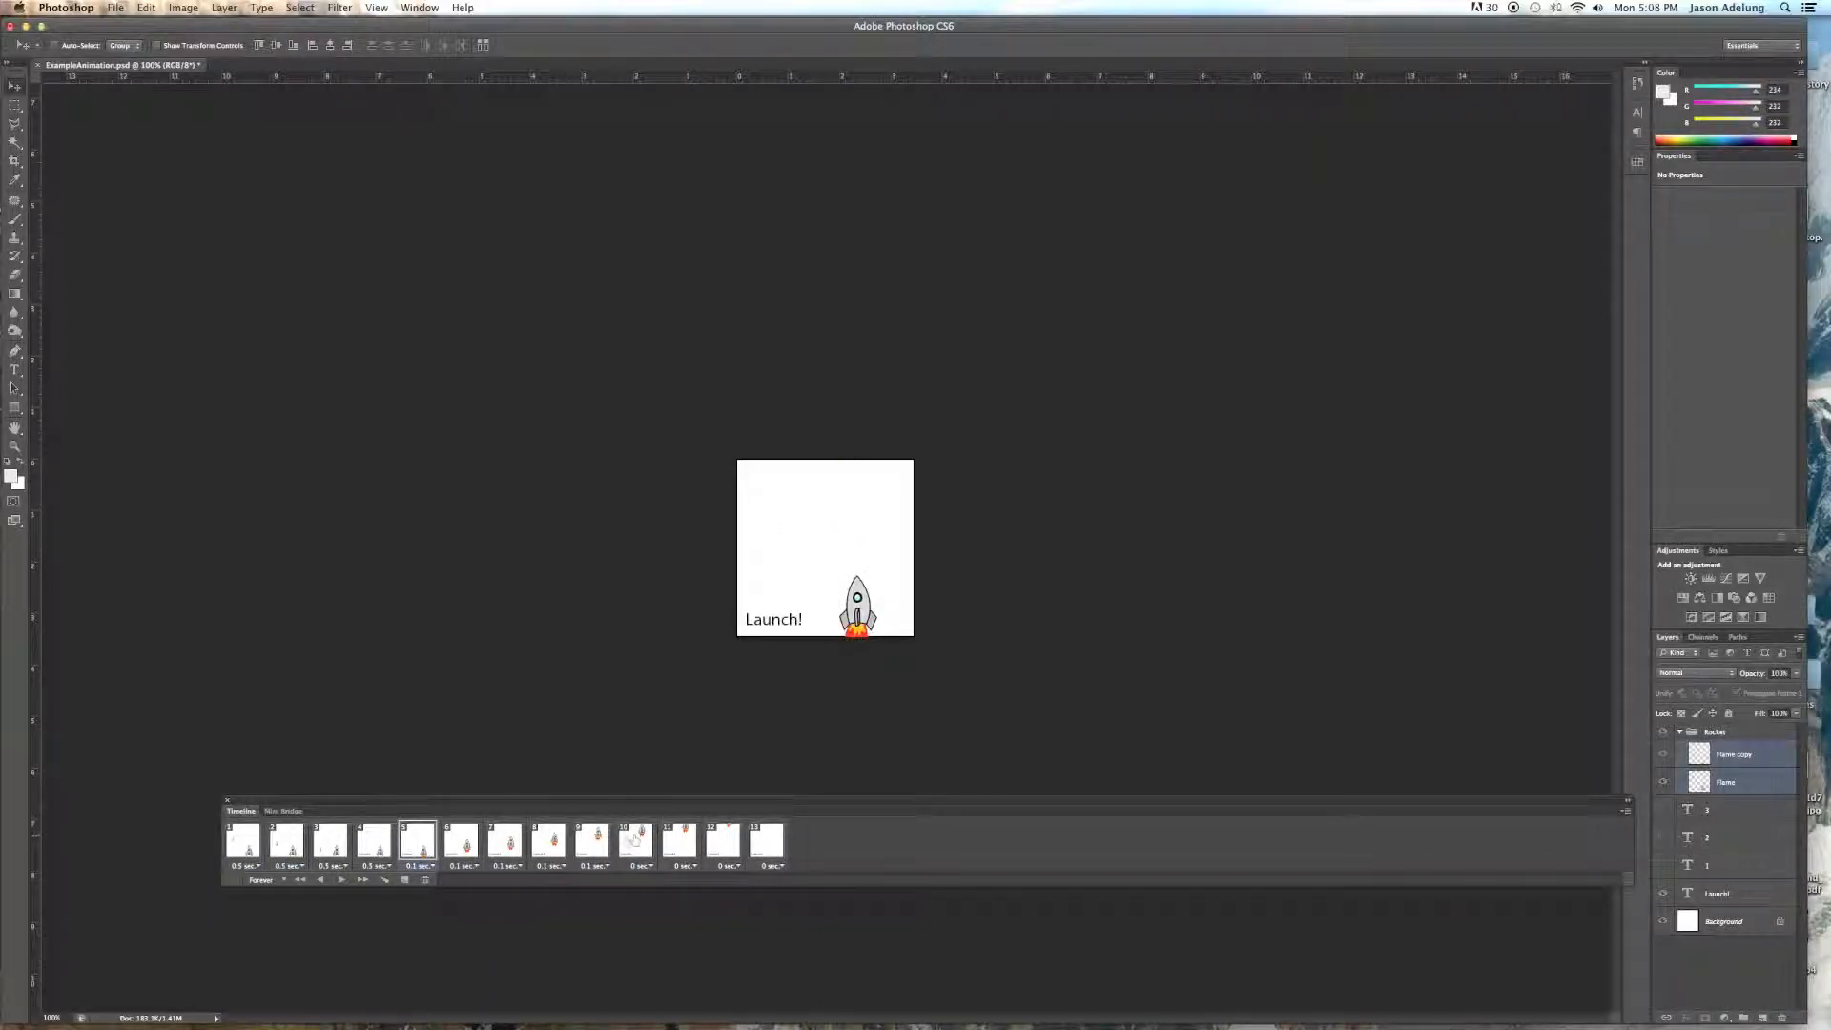
left_click(595, 865)
left_click(605, 780)
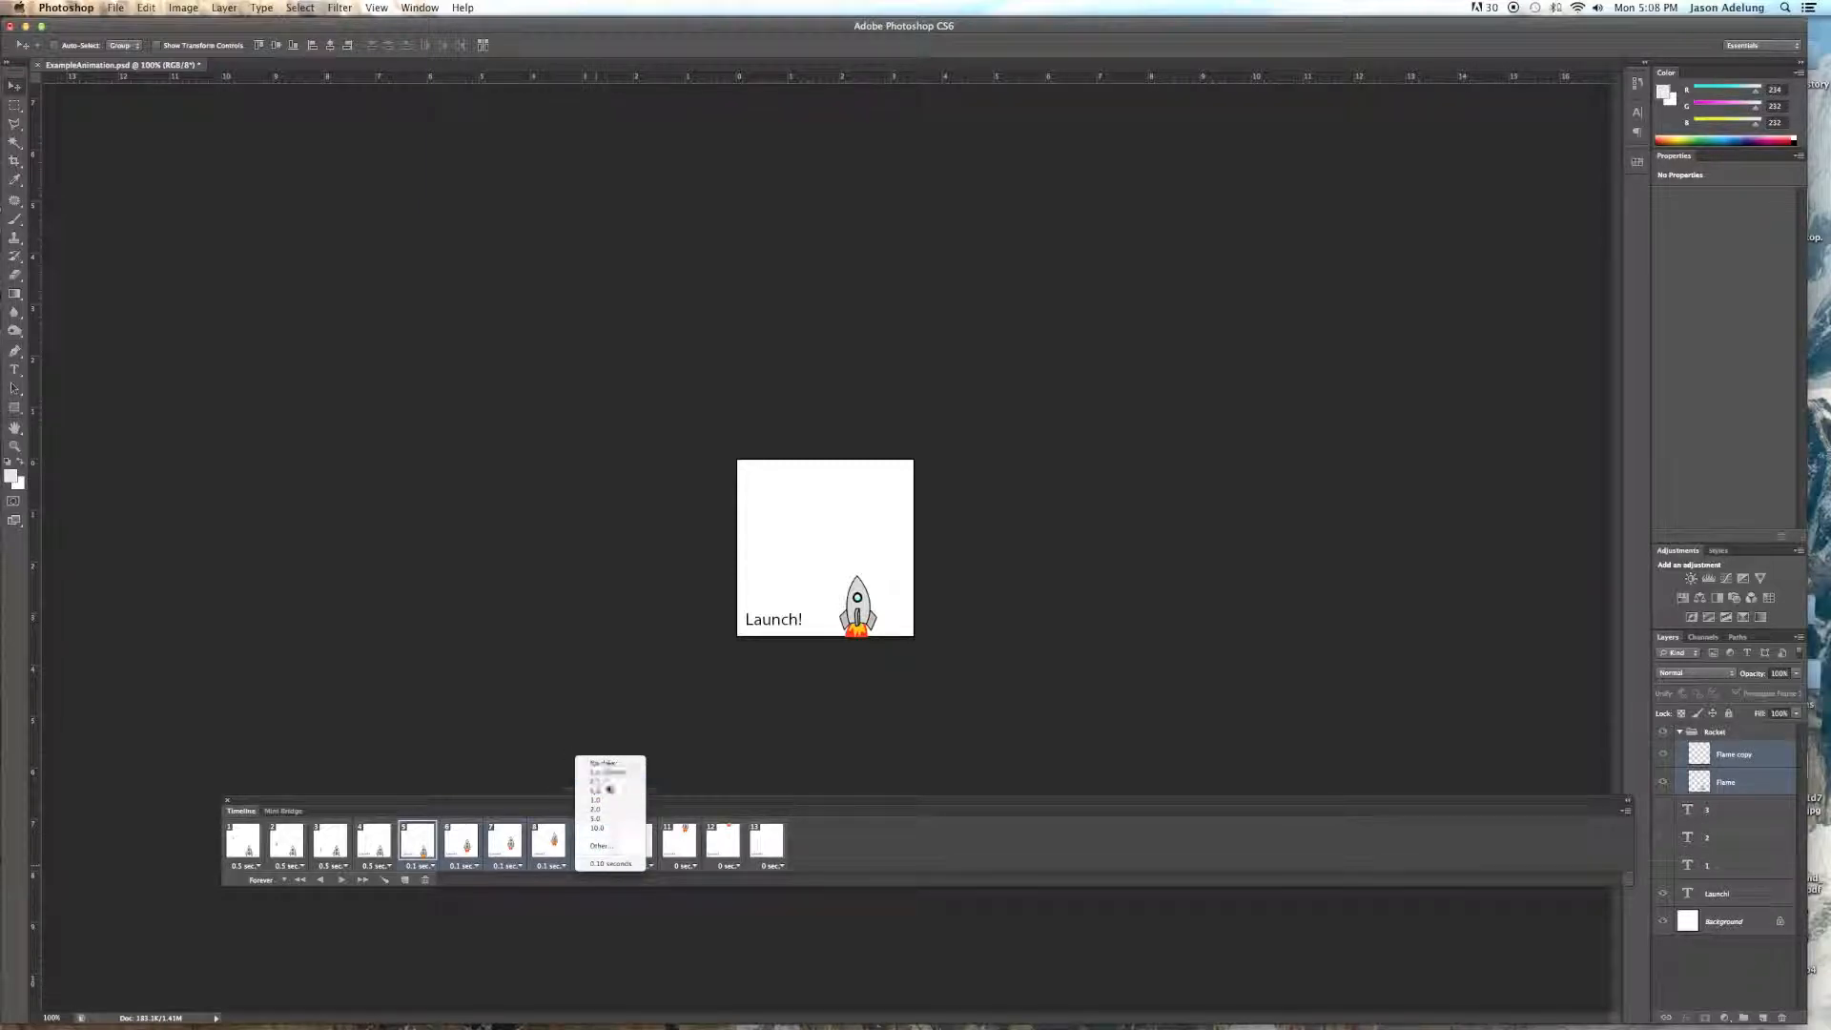
left_click(300, 880)
left_click(341, 879)
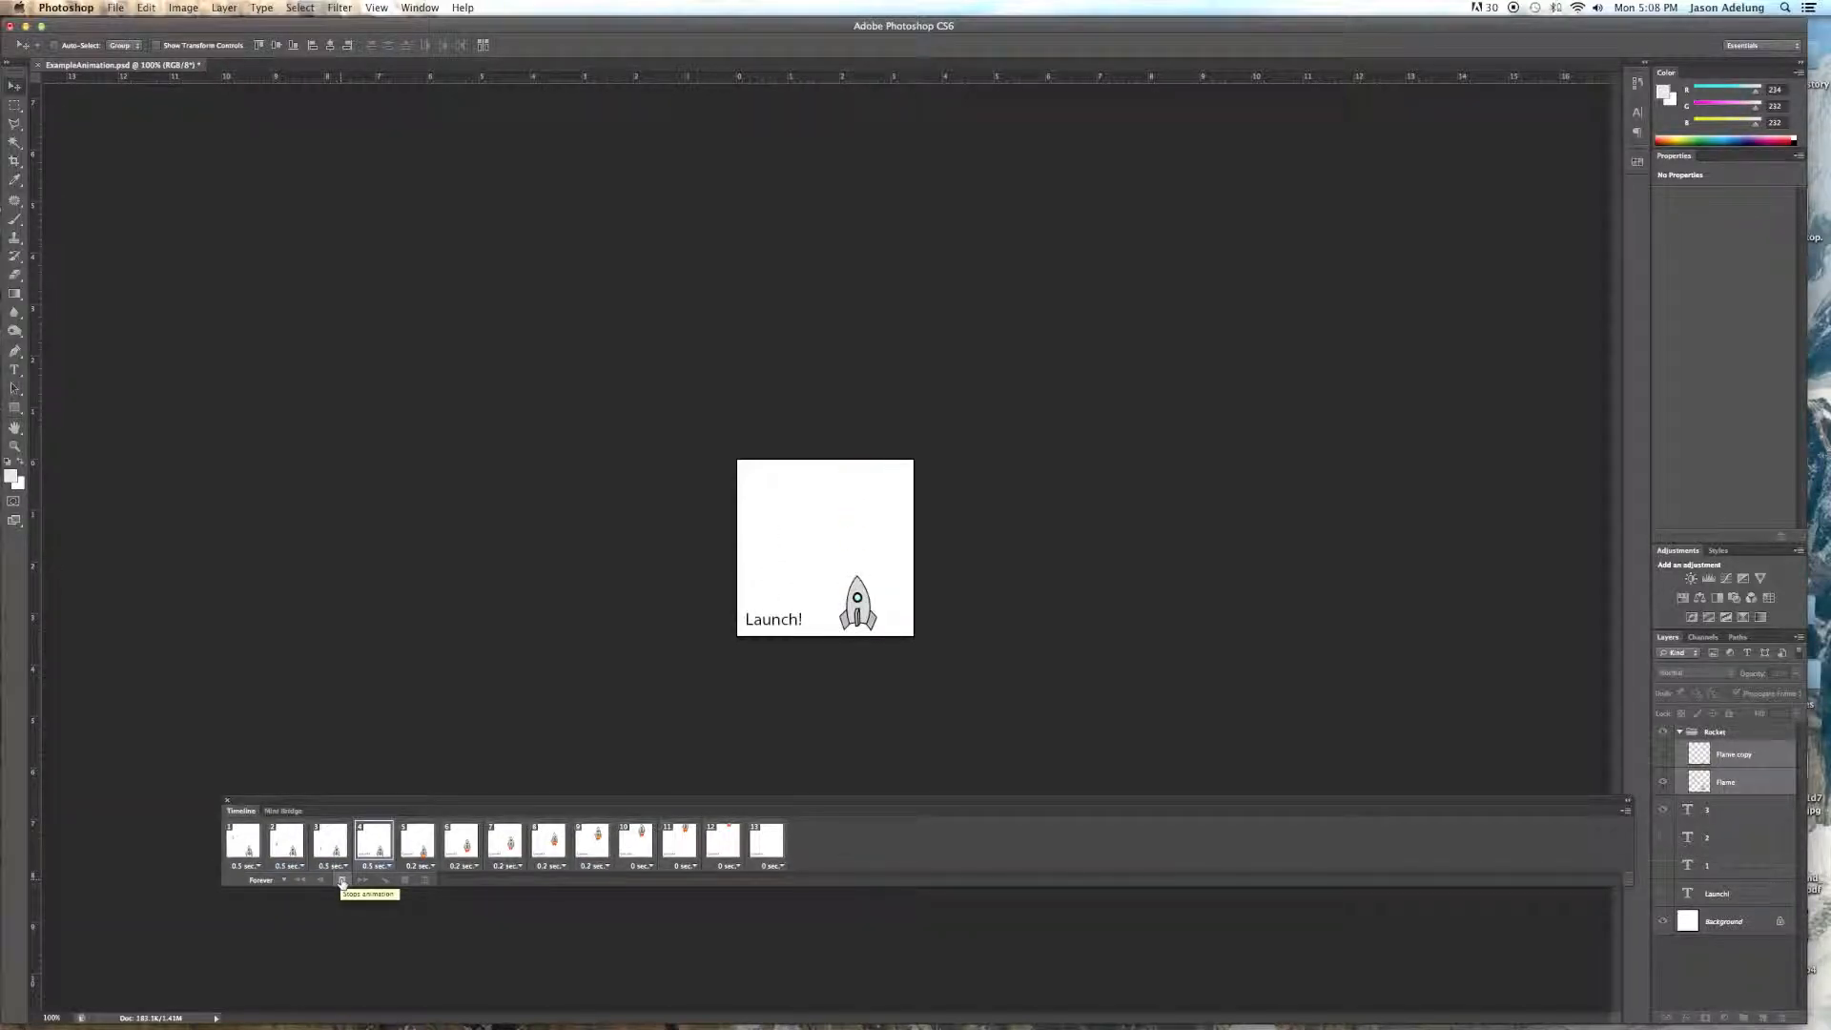
left_click(341, 881)
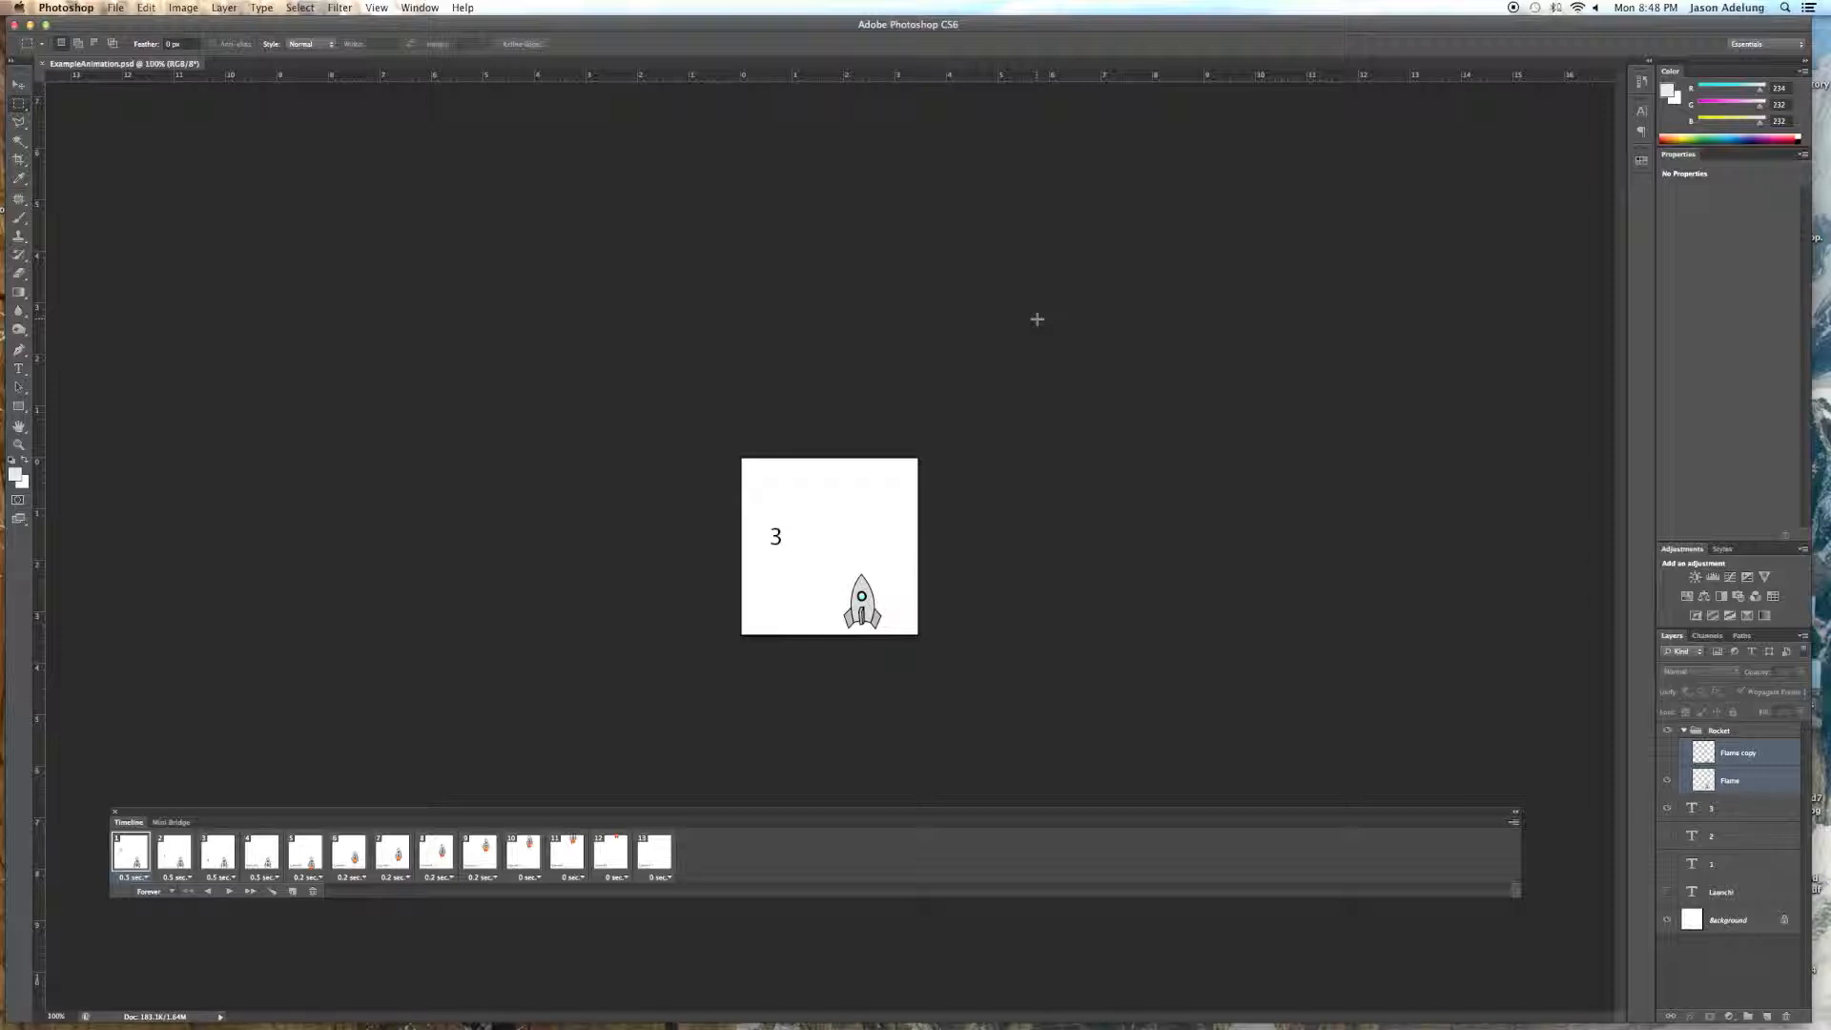
- Set up a Save for Web export of the animation in GIF format with looping set to Forever
left_click(115, 9)
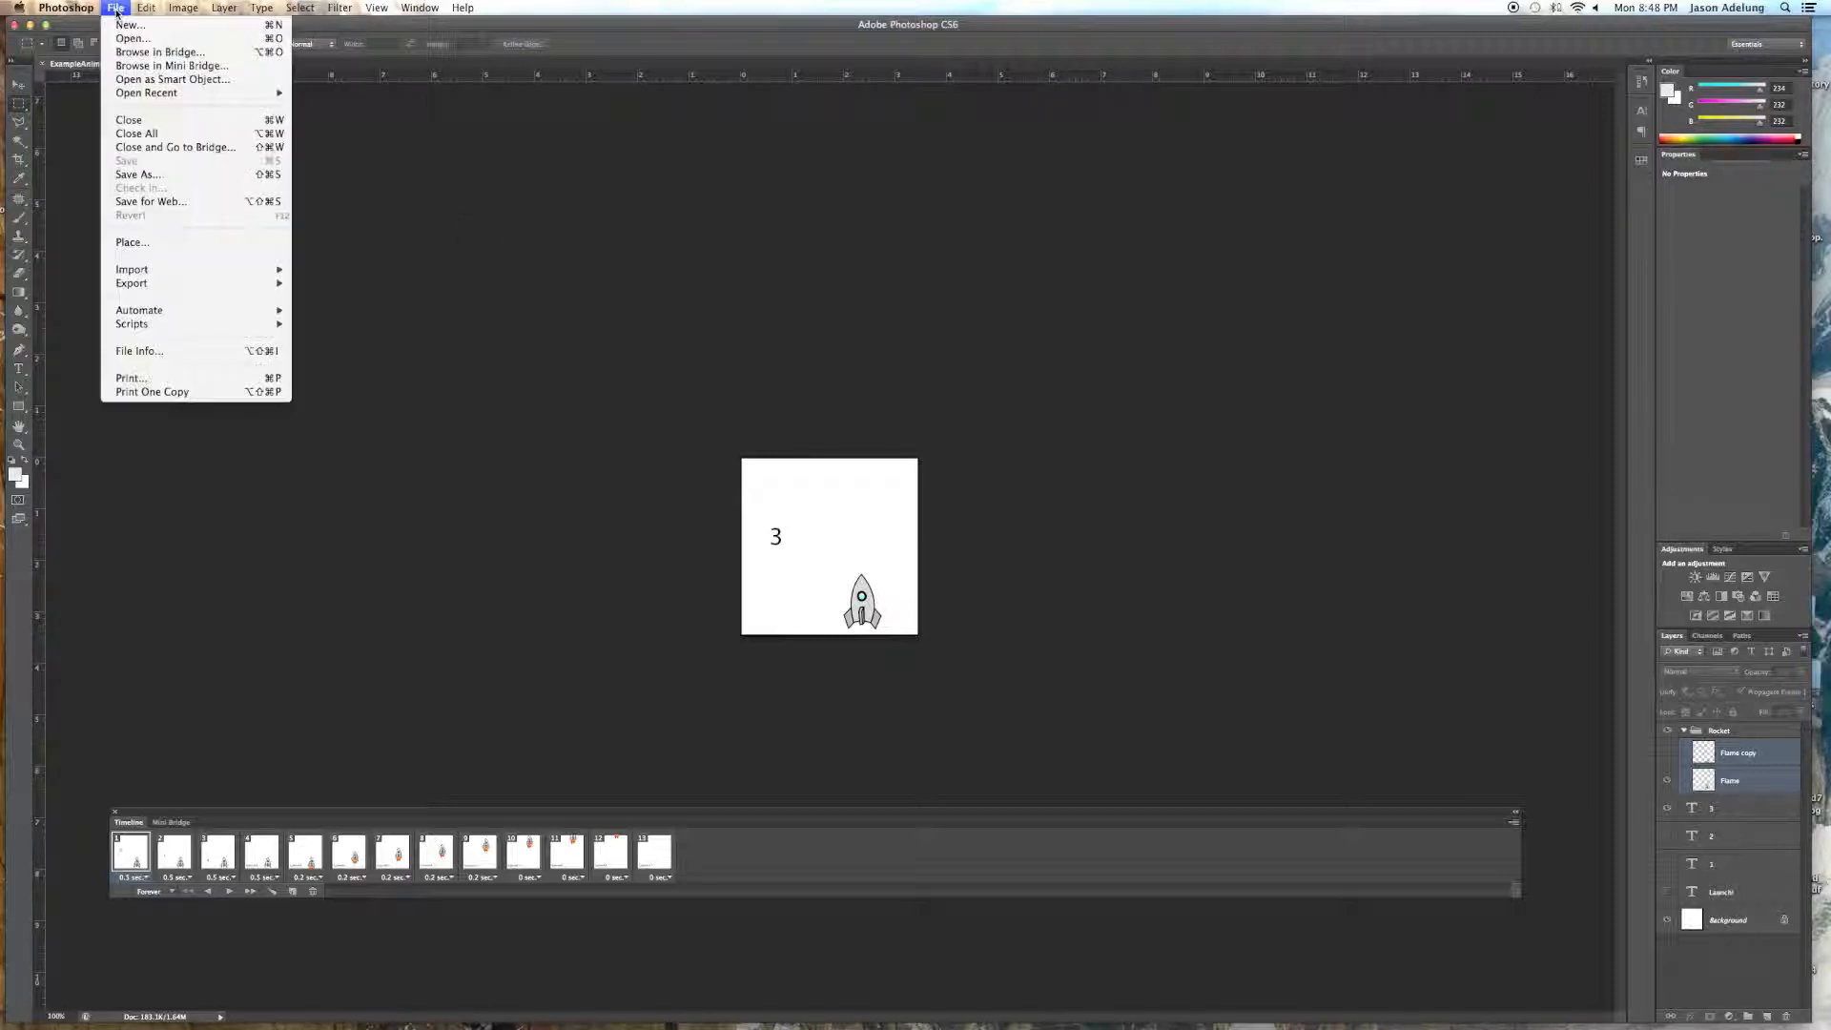
left_click(173, 202)
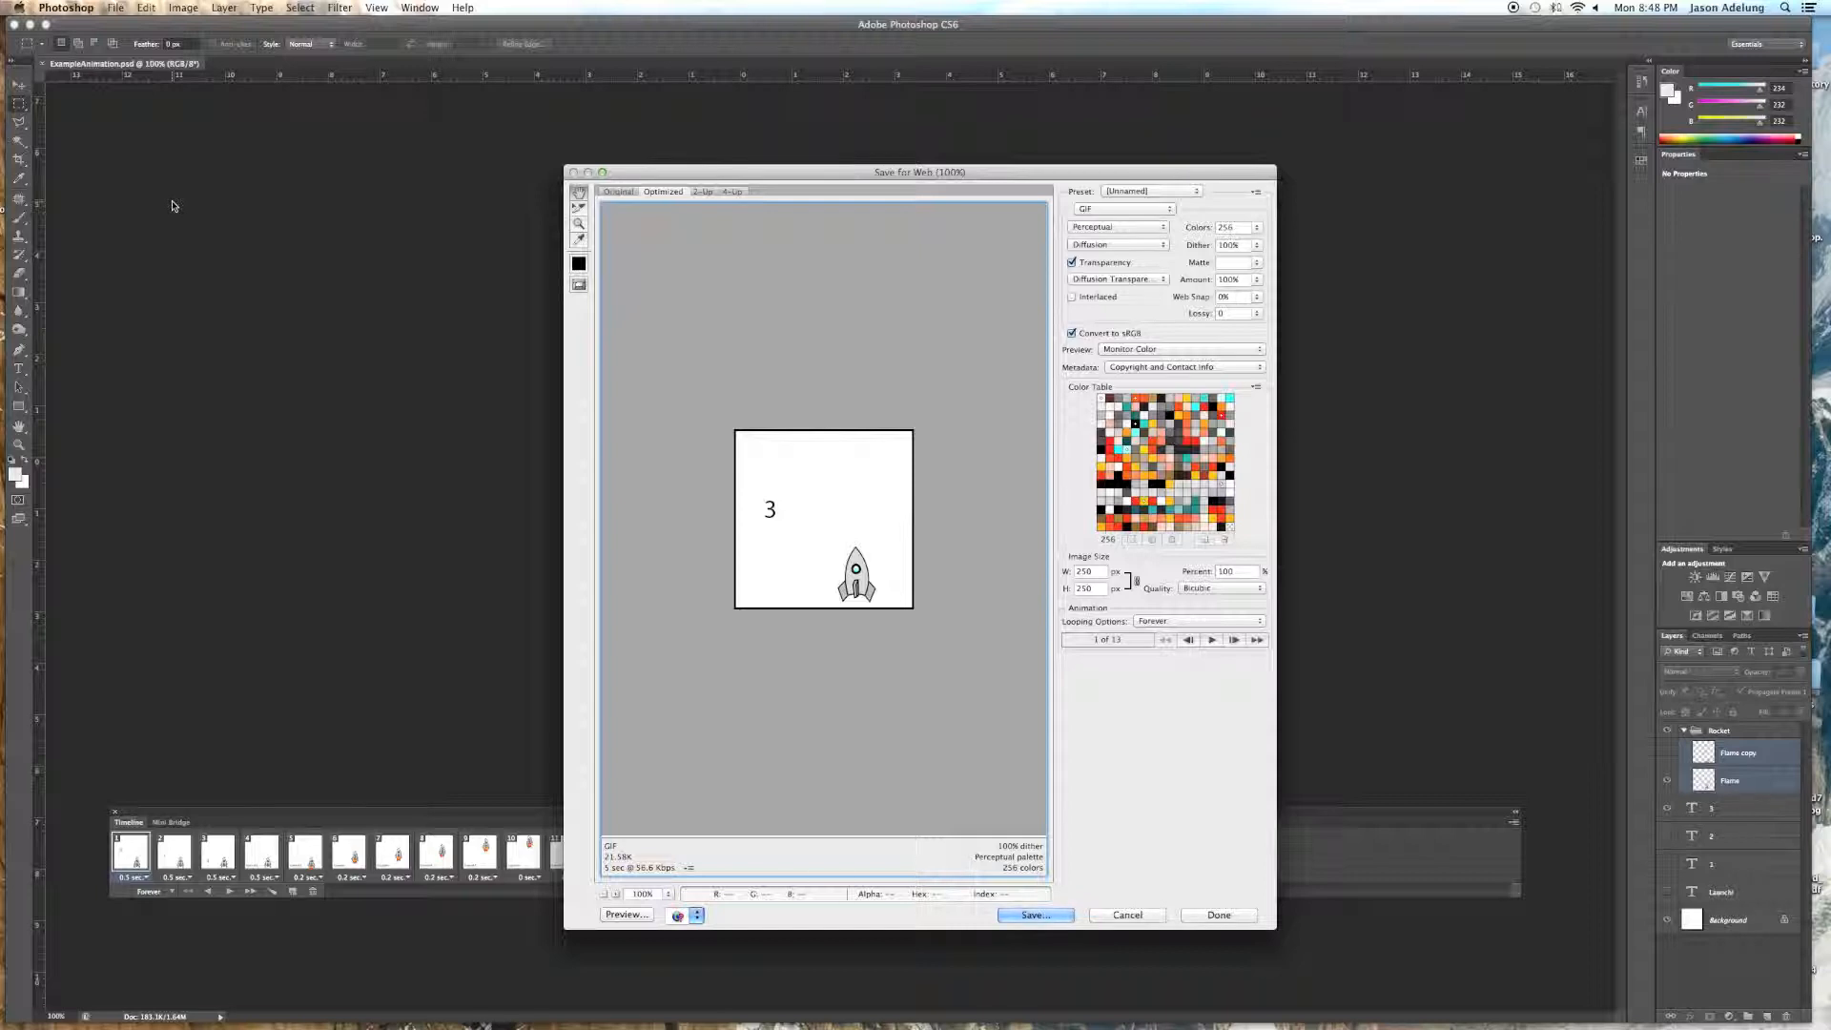
left_click(1122, 209)
left_click(1122, 220)
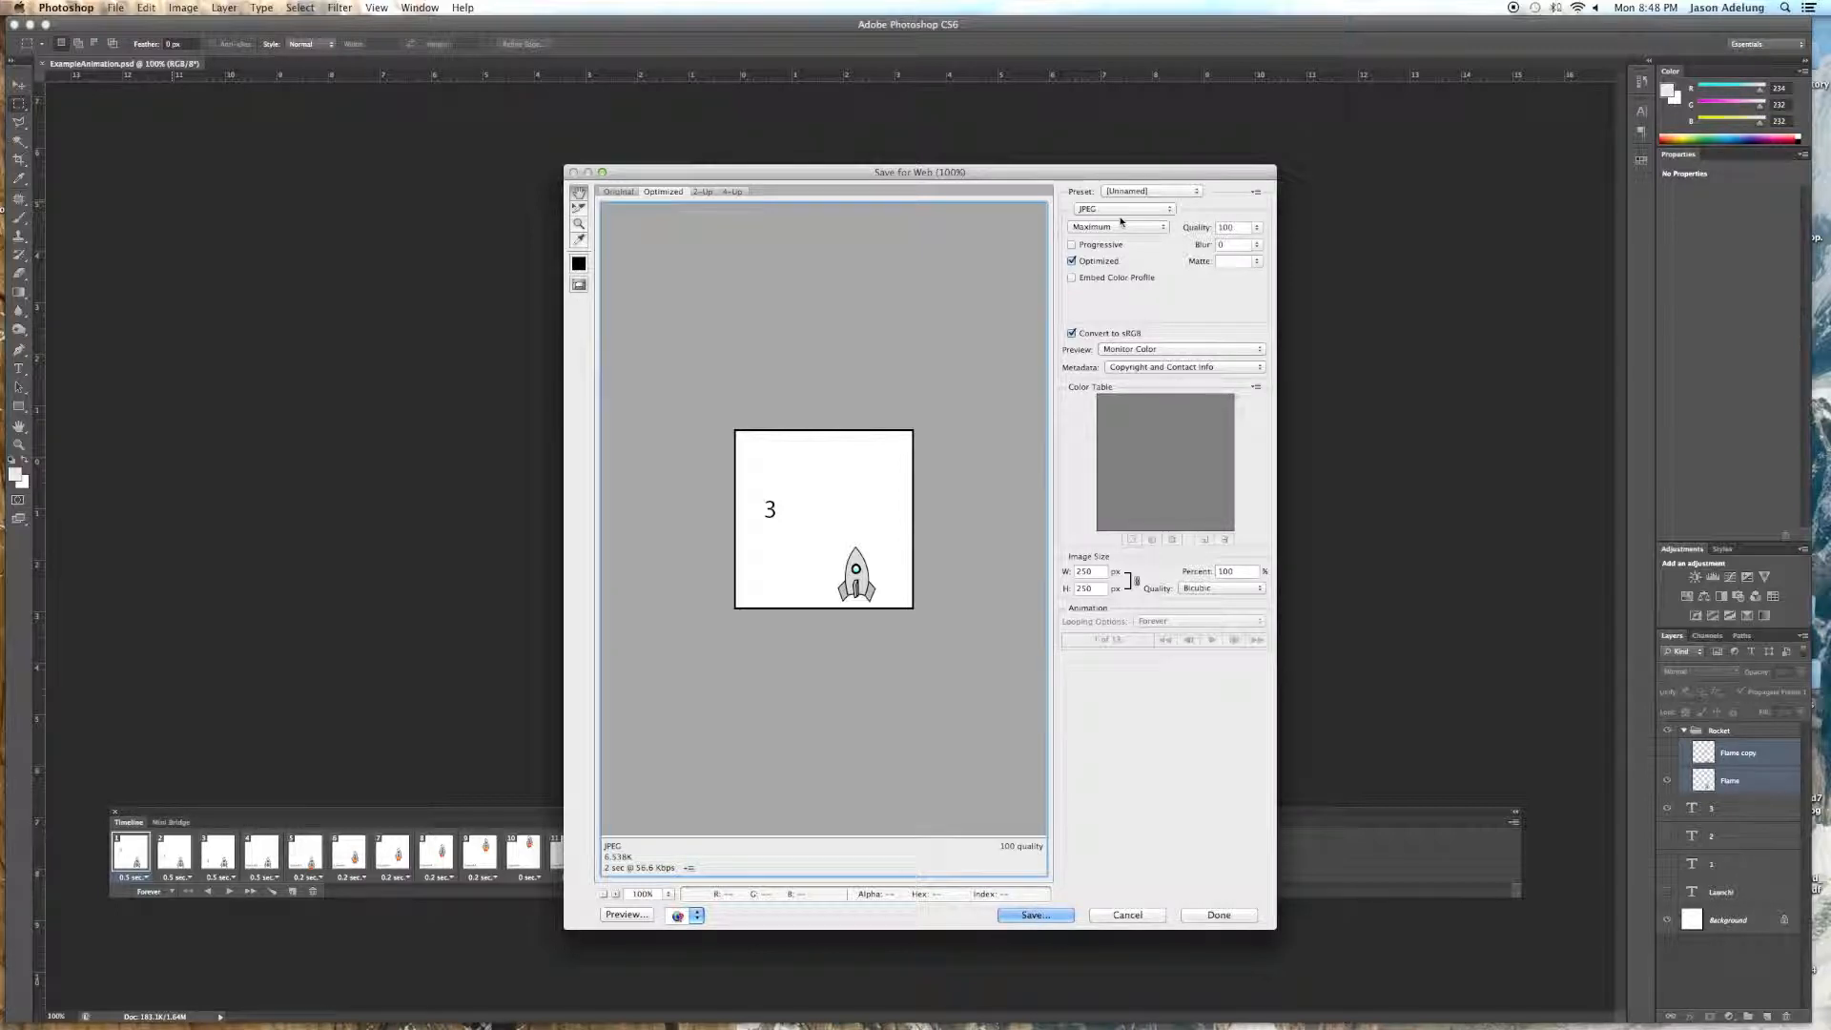
left_click(1130, 210)
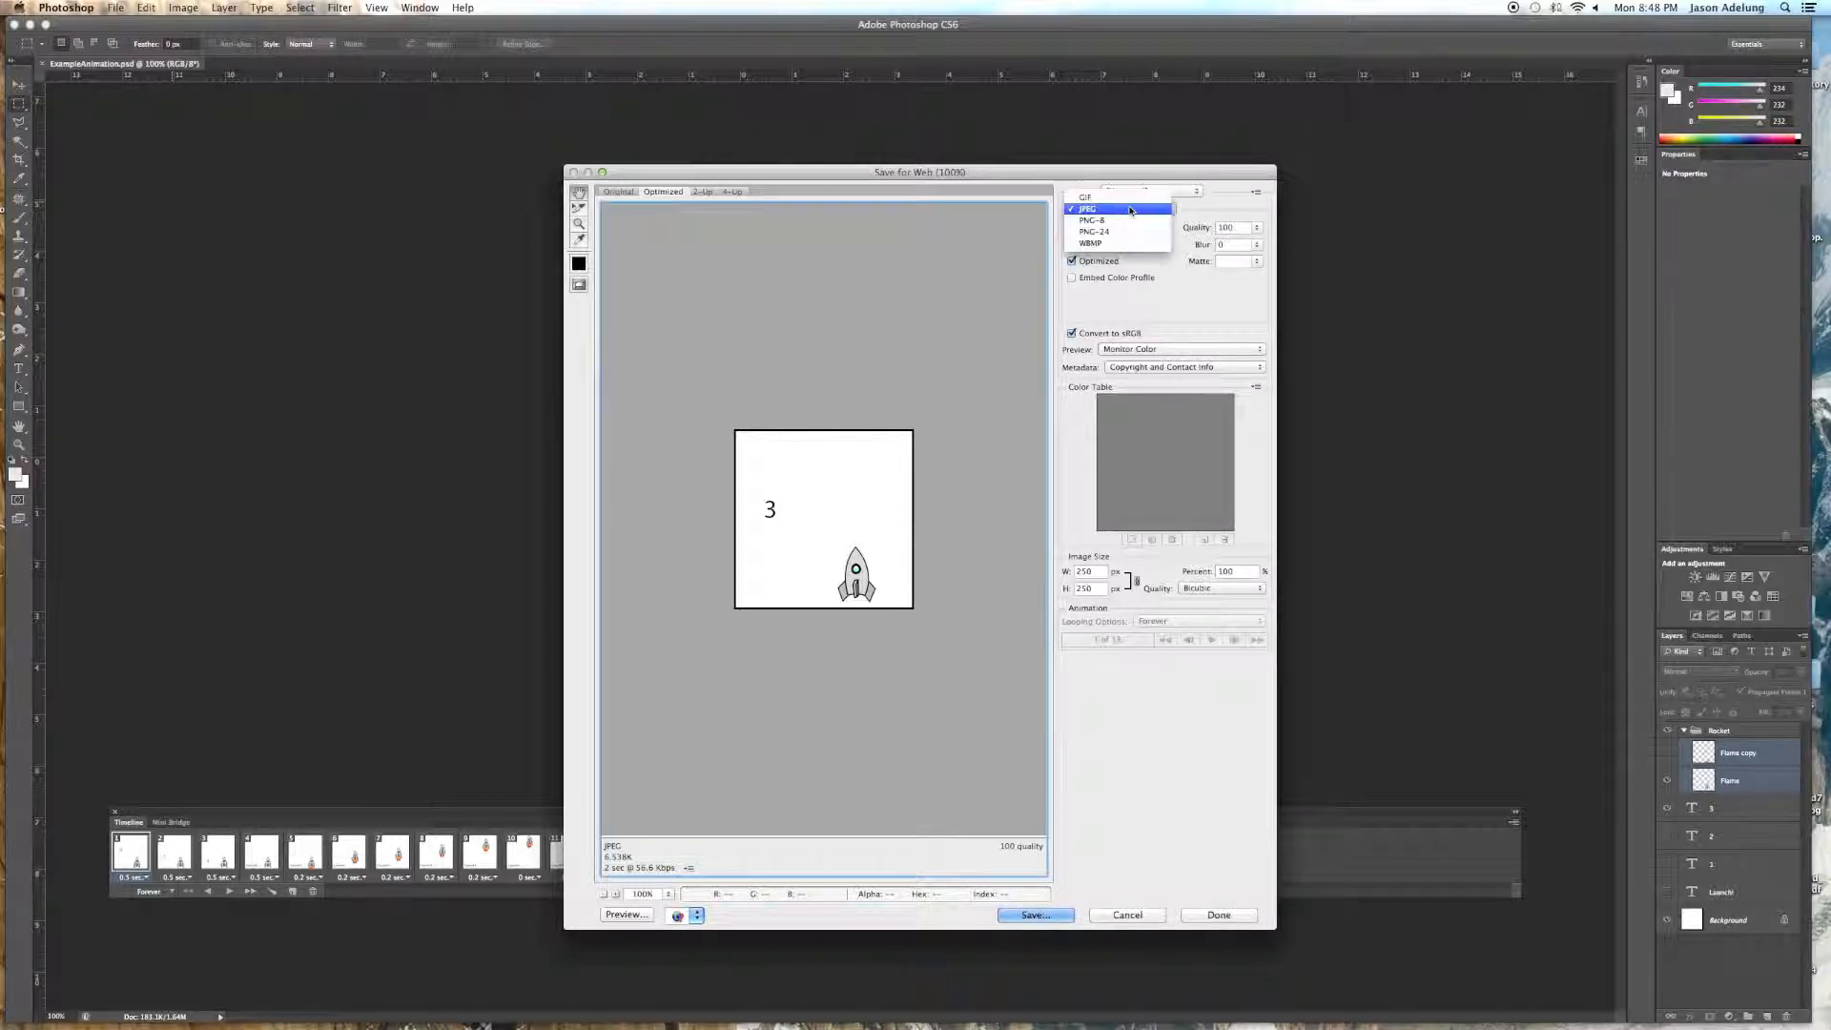
left_click(1130, 198)
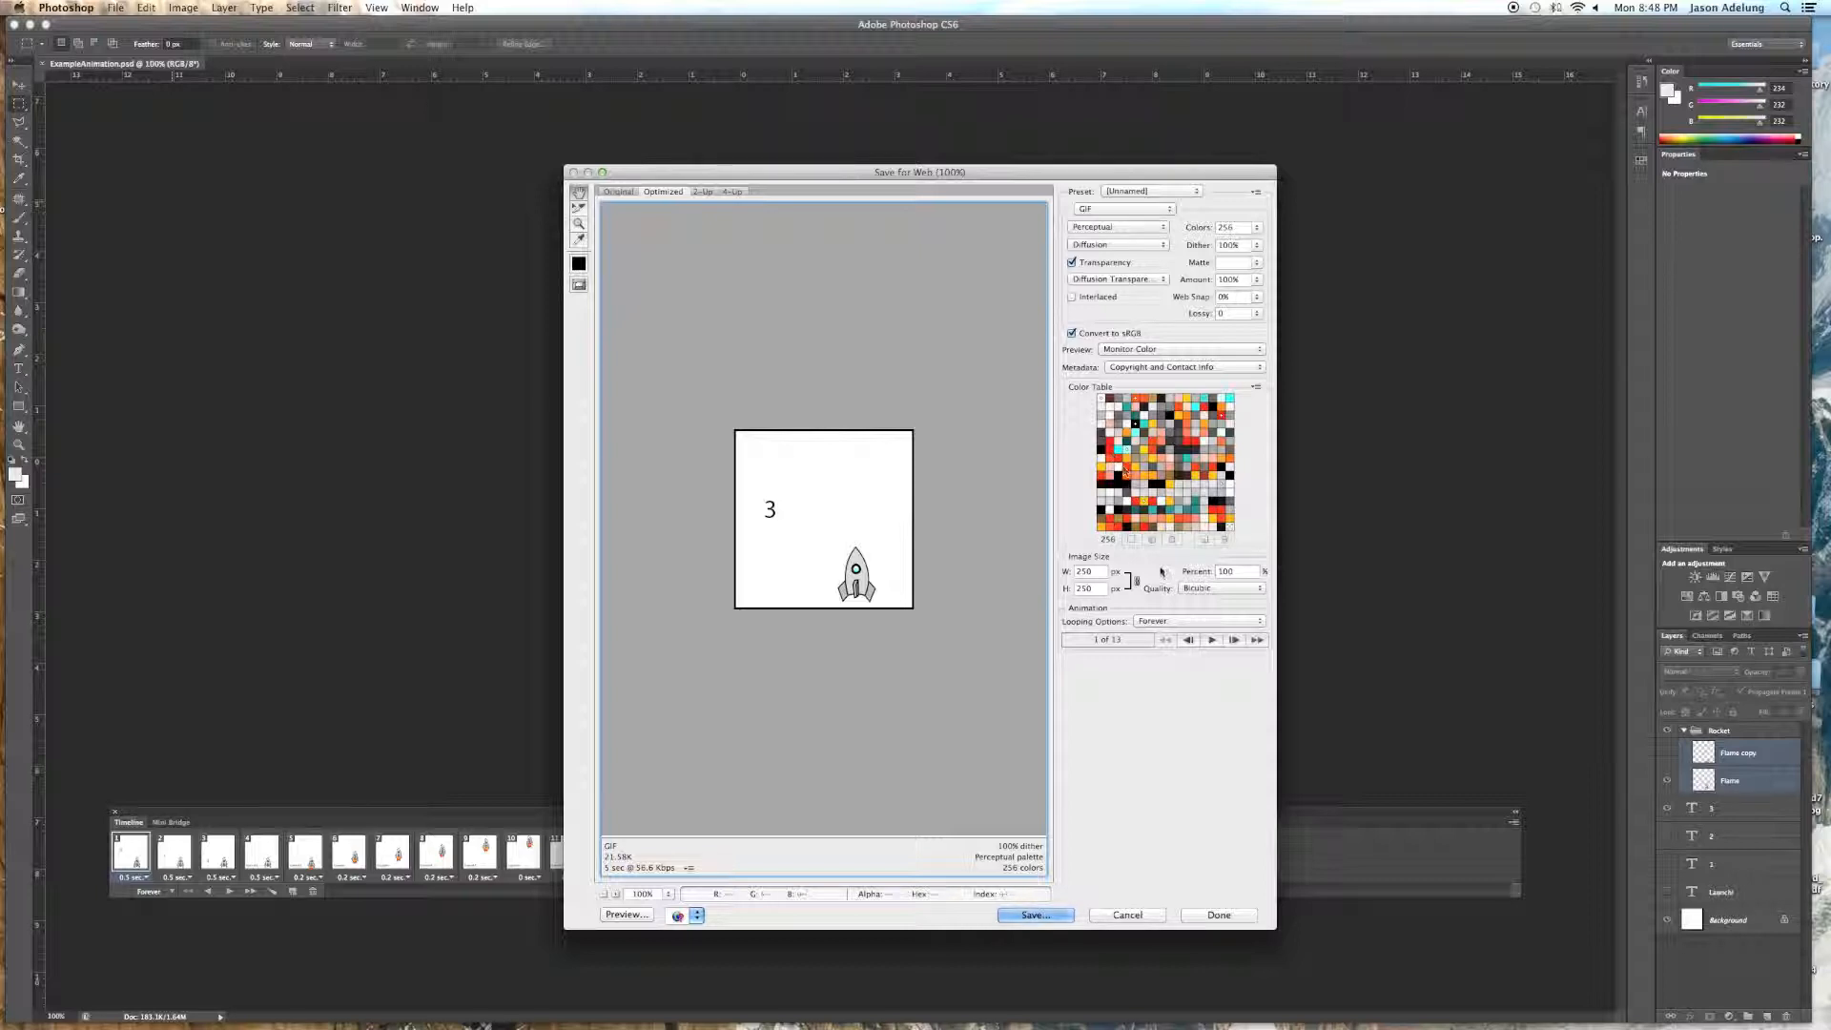
left_click(1166, 623)
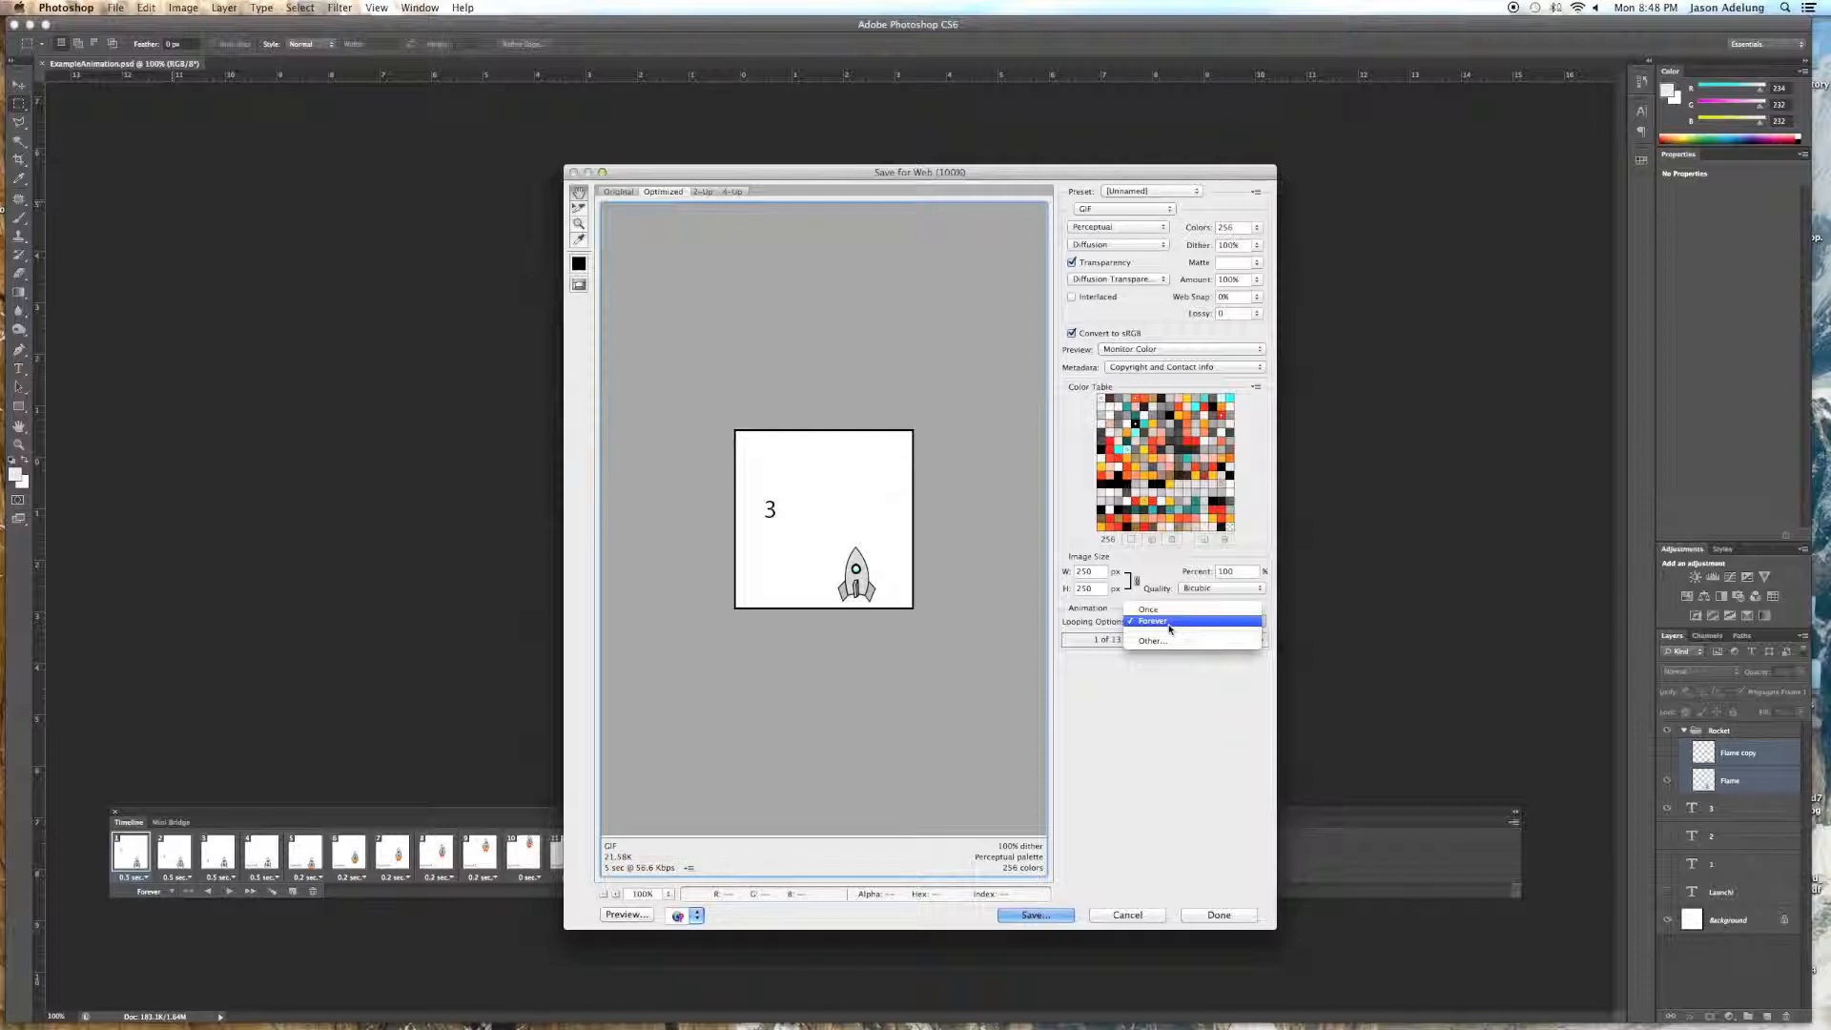
left_click(1155, 706)
- Save the GIF to the Desktop with the author's first name in front of ExampleAnimation.gif, replacing the existing file
left_click(1054, 915)
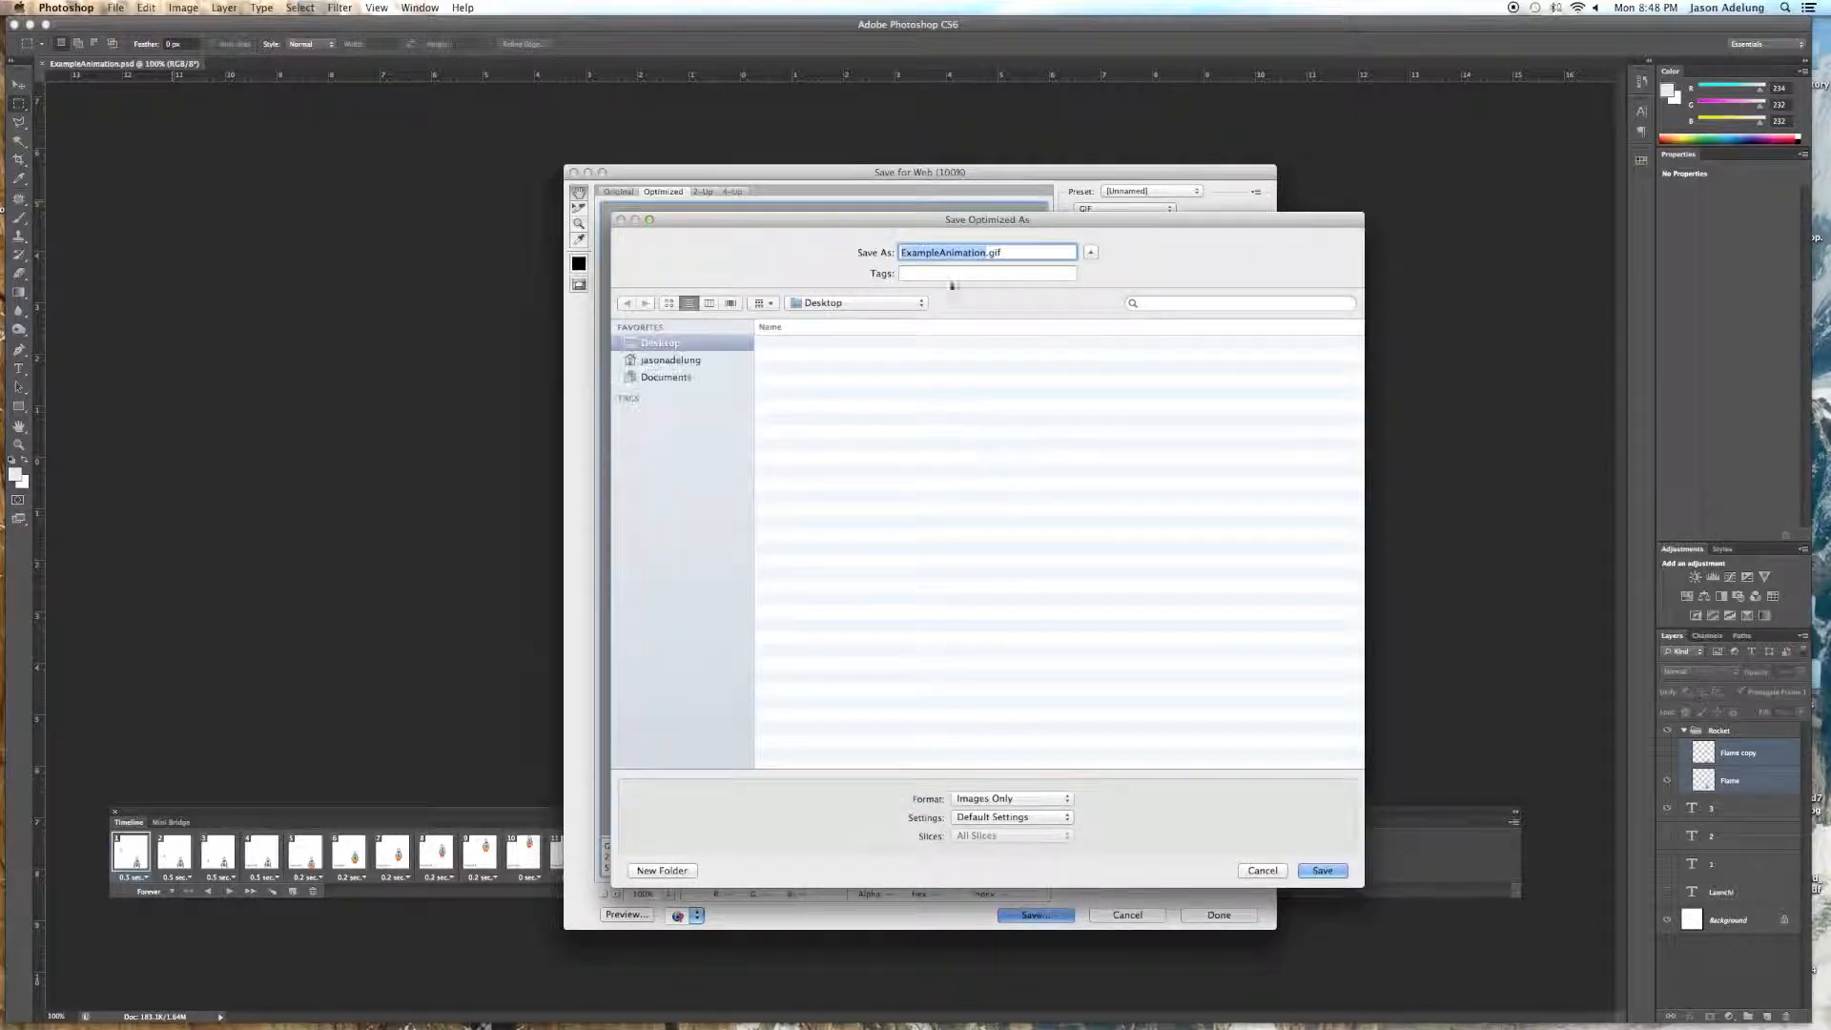
left_click(902, 252)
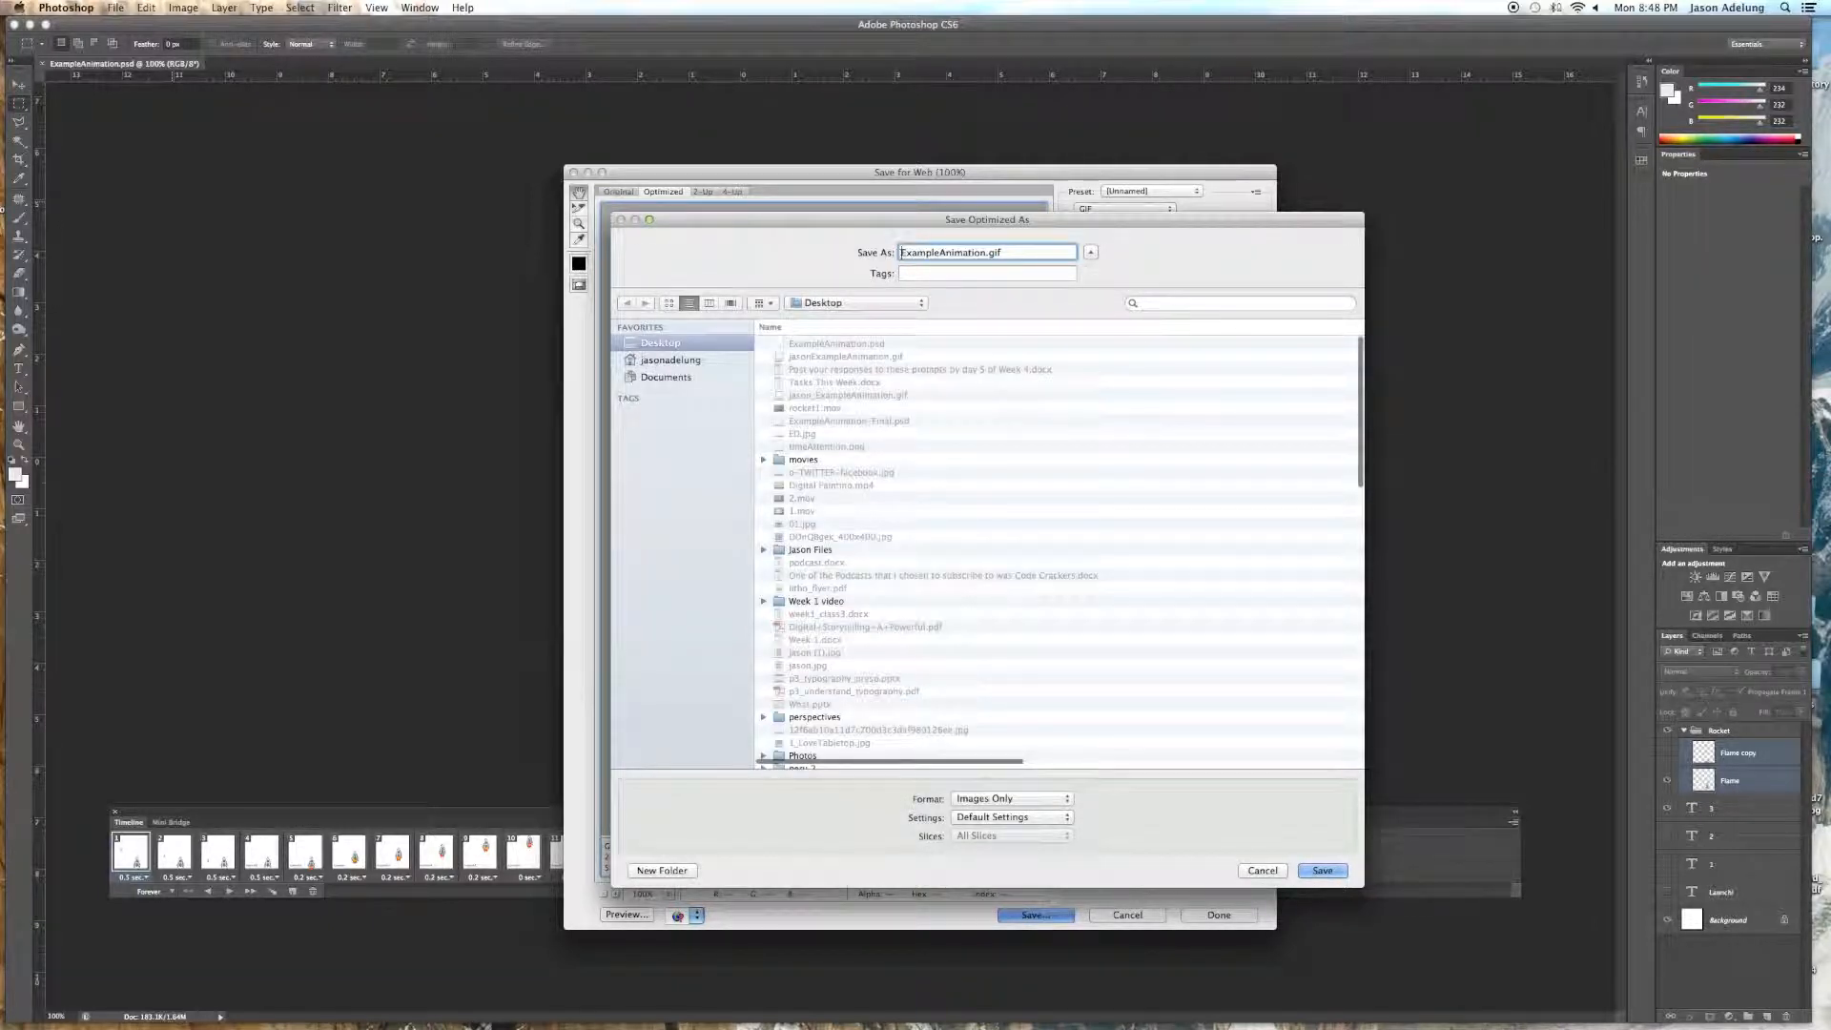
type("jason")
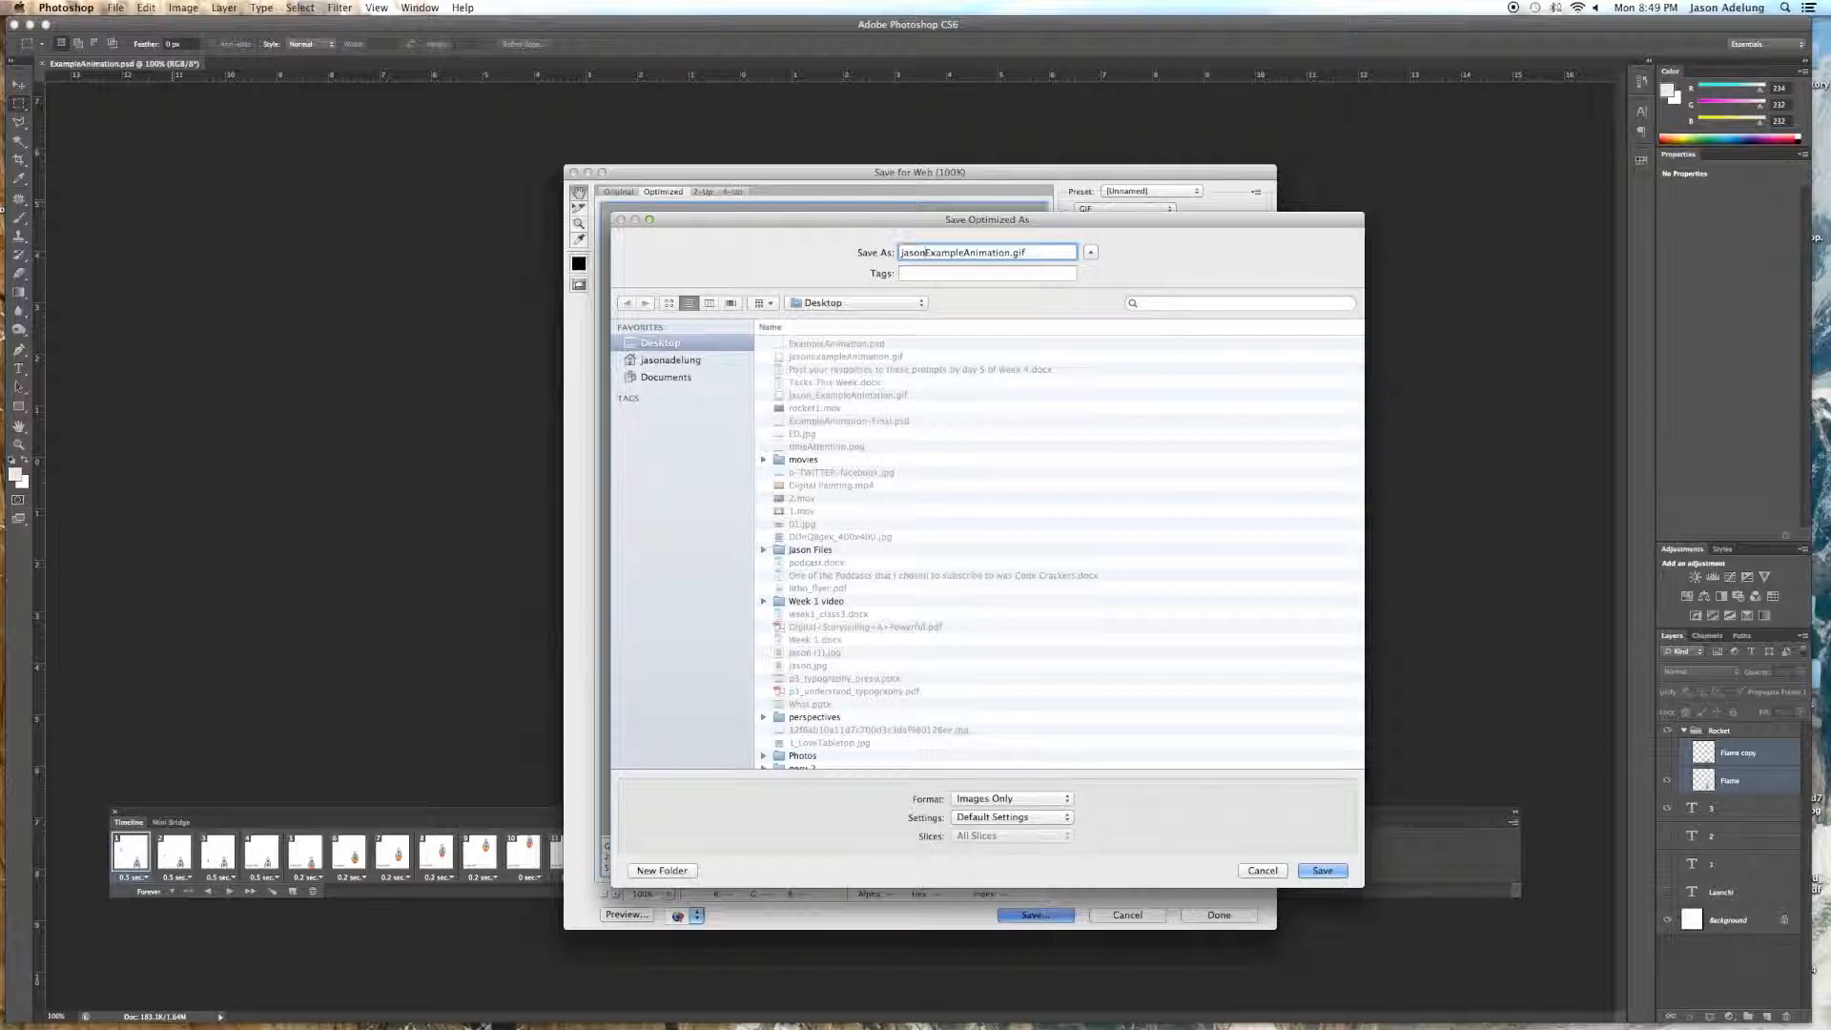
left_click(1320, 871)
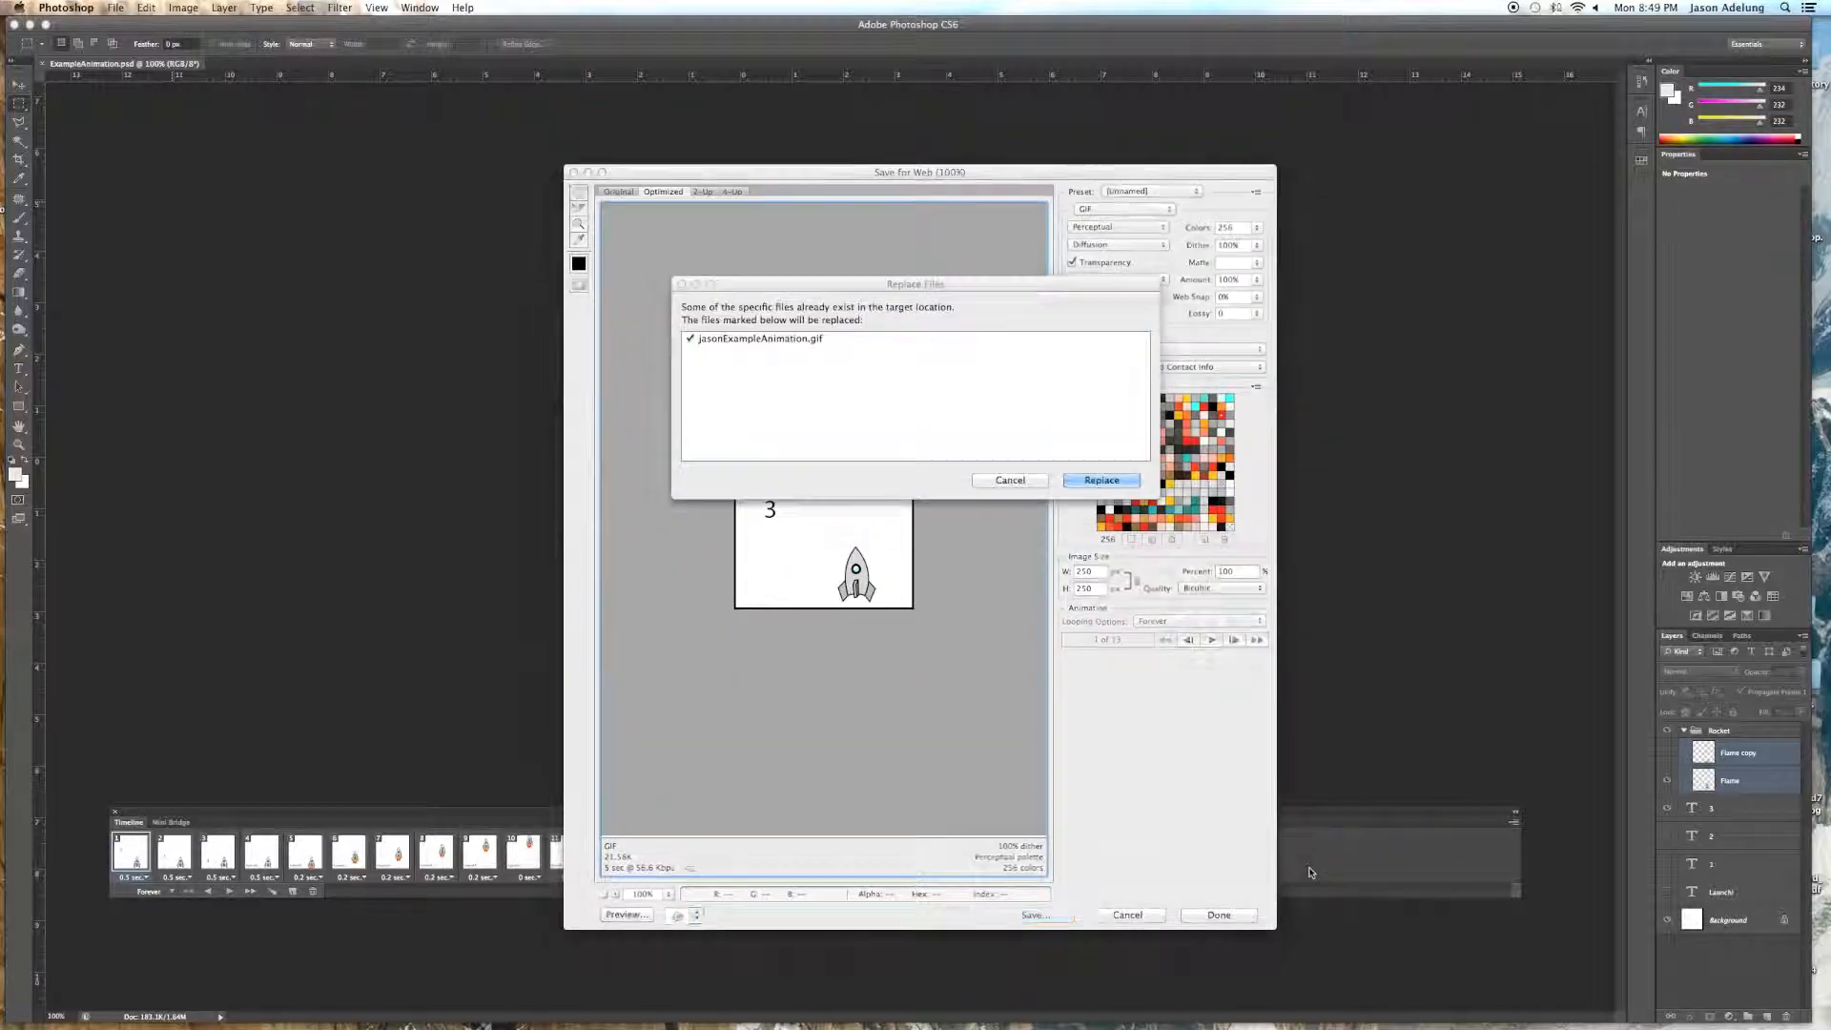
left_click(1116, 484)
- Switch to Google Chrome and open the newly exported animation GIF from the Desktop
mouse_move(558, 996)
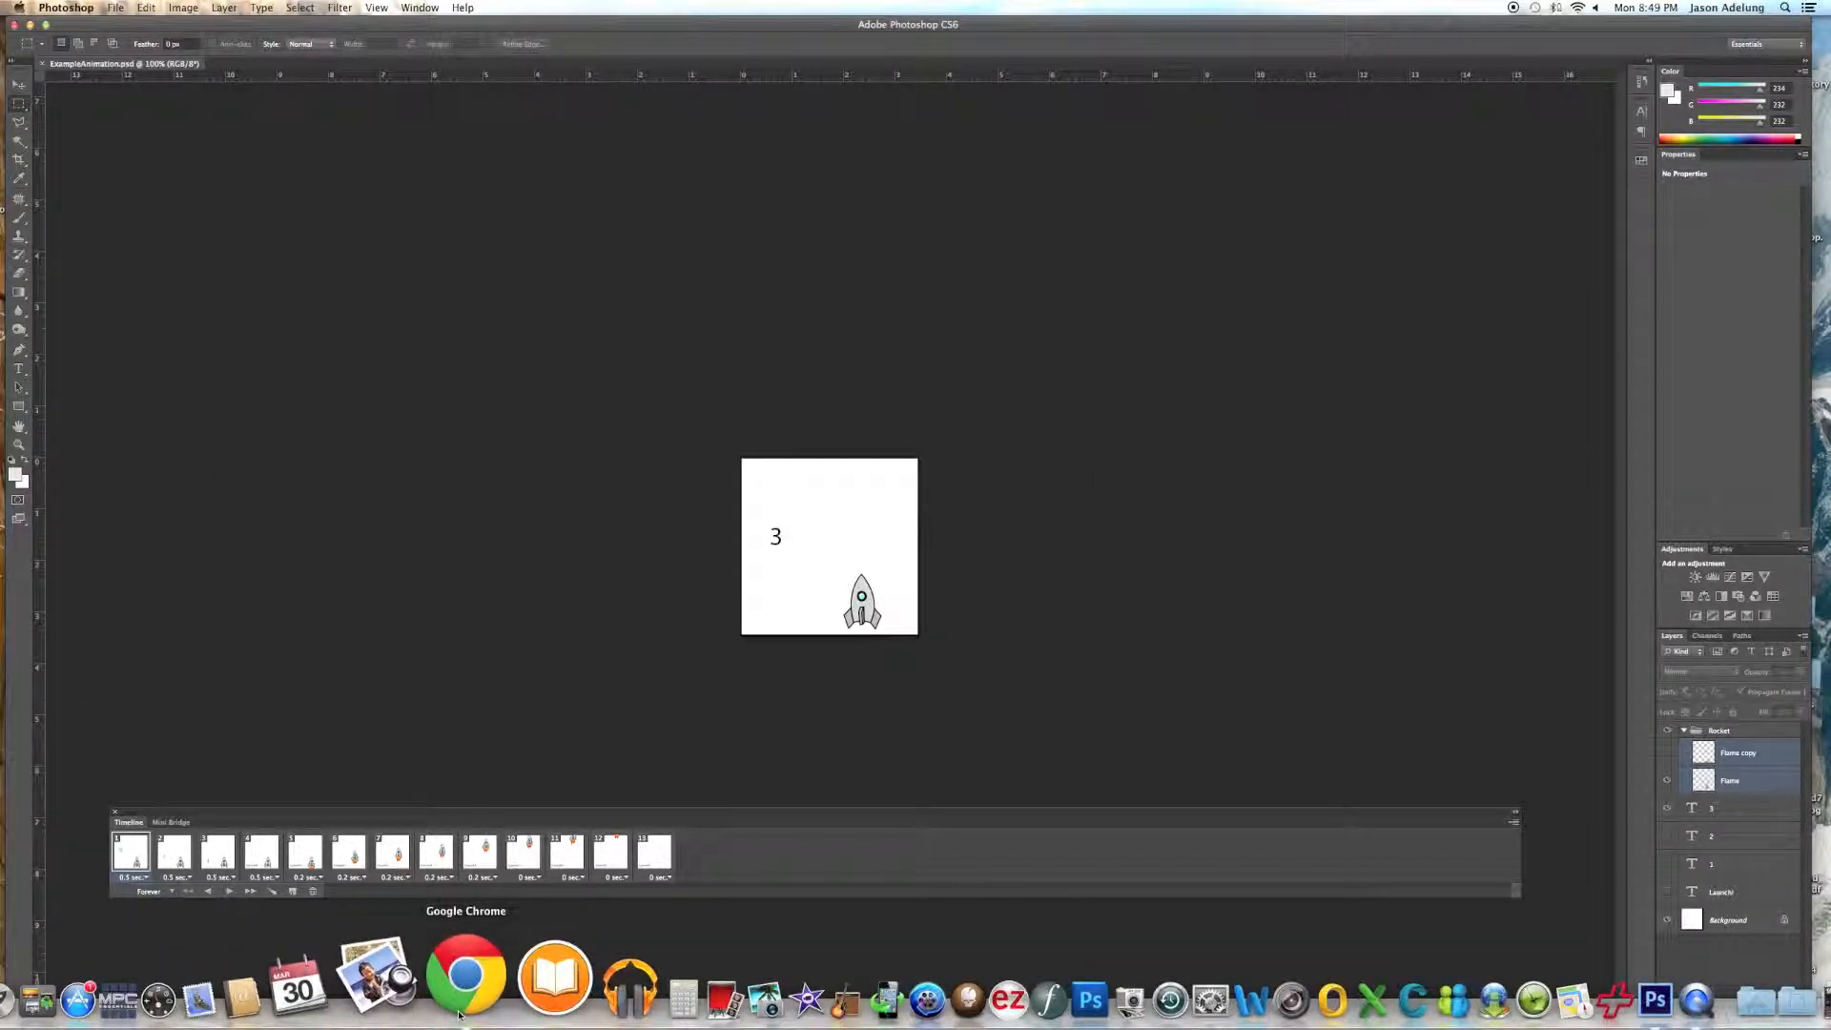
left_click(464, 982)
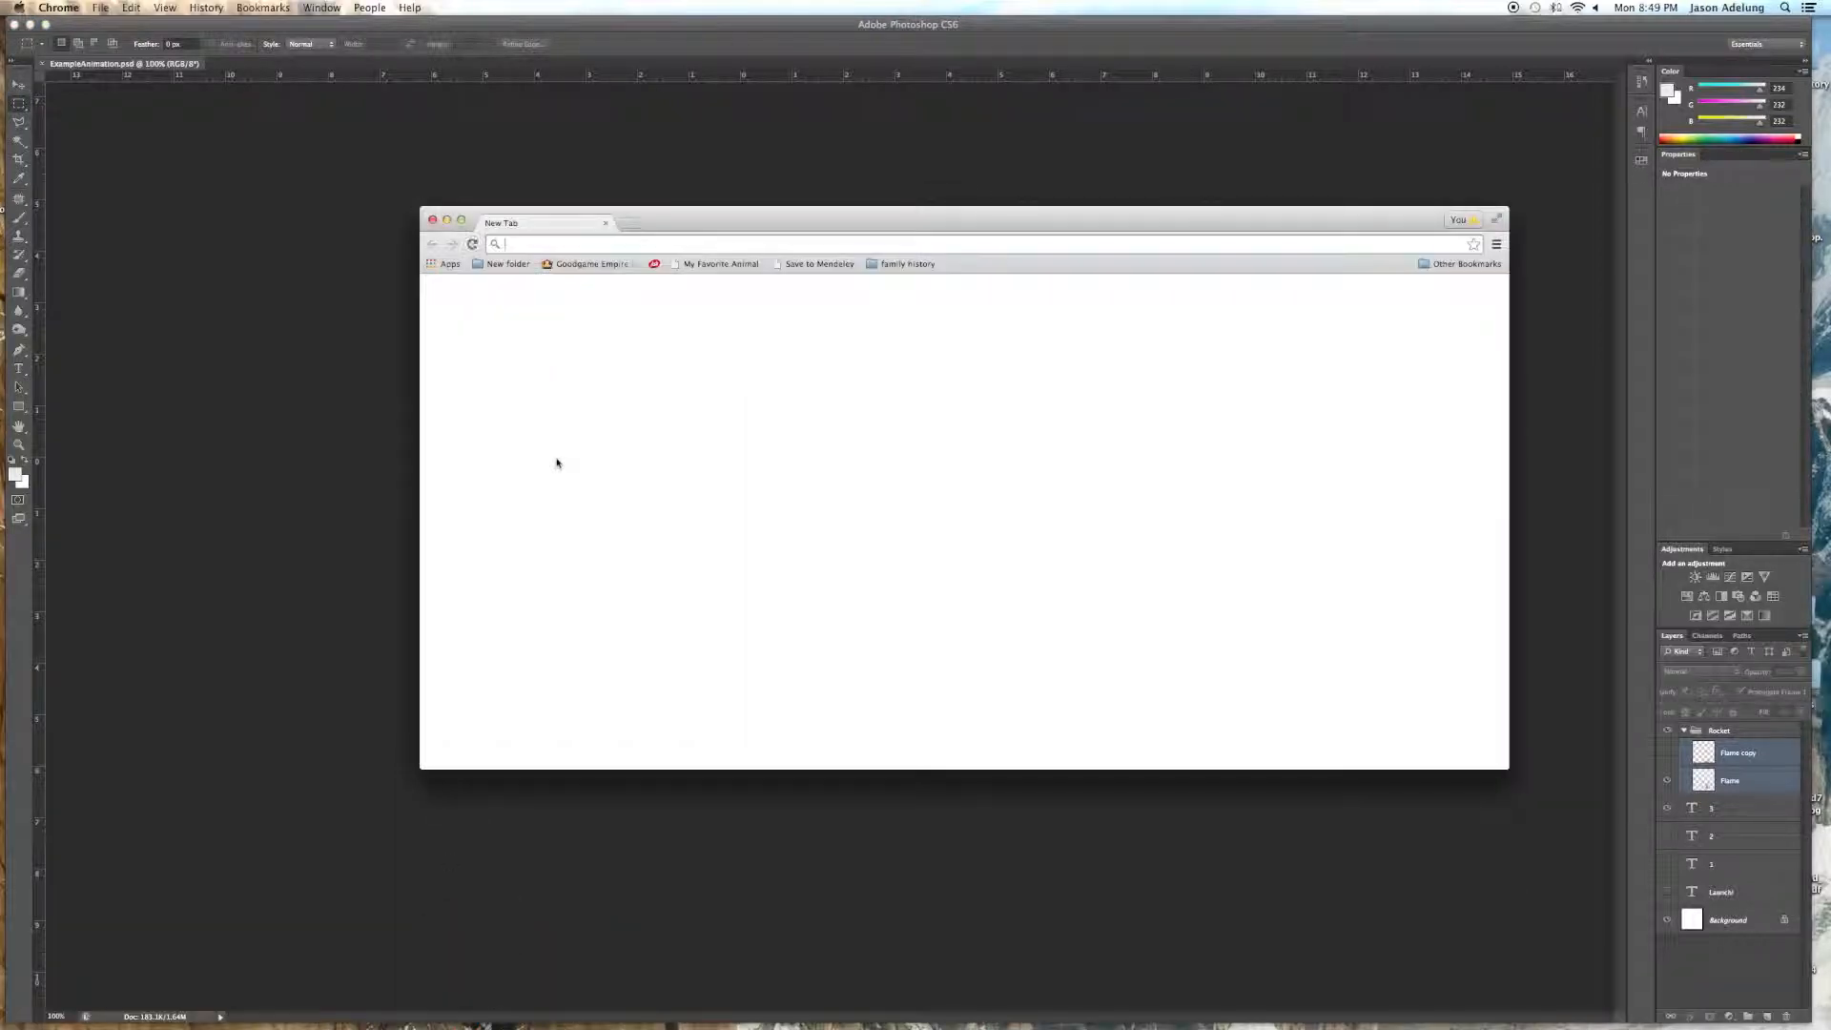
left_click(100, 7)
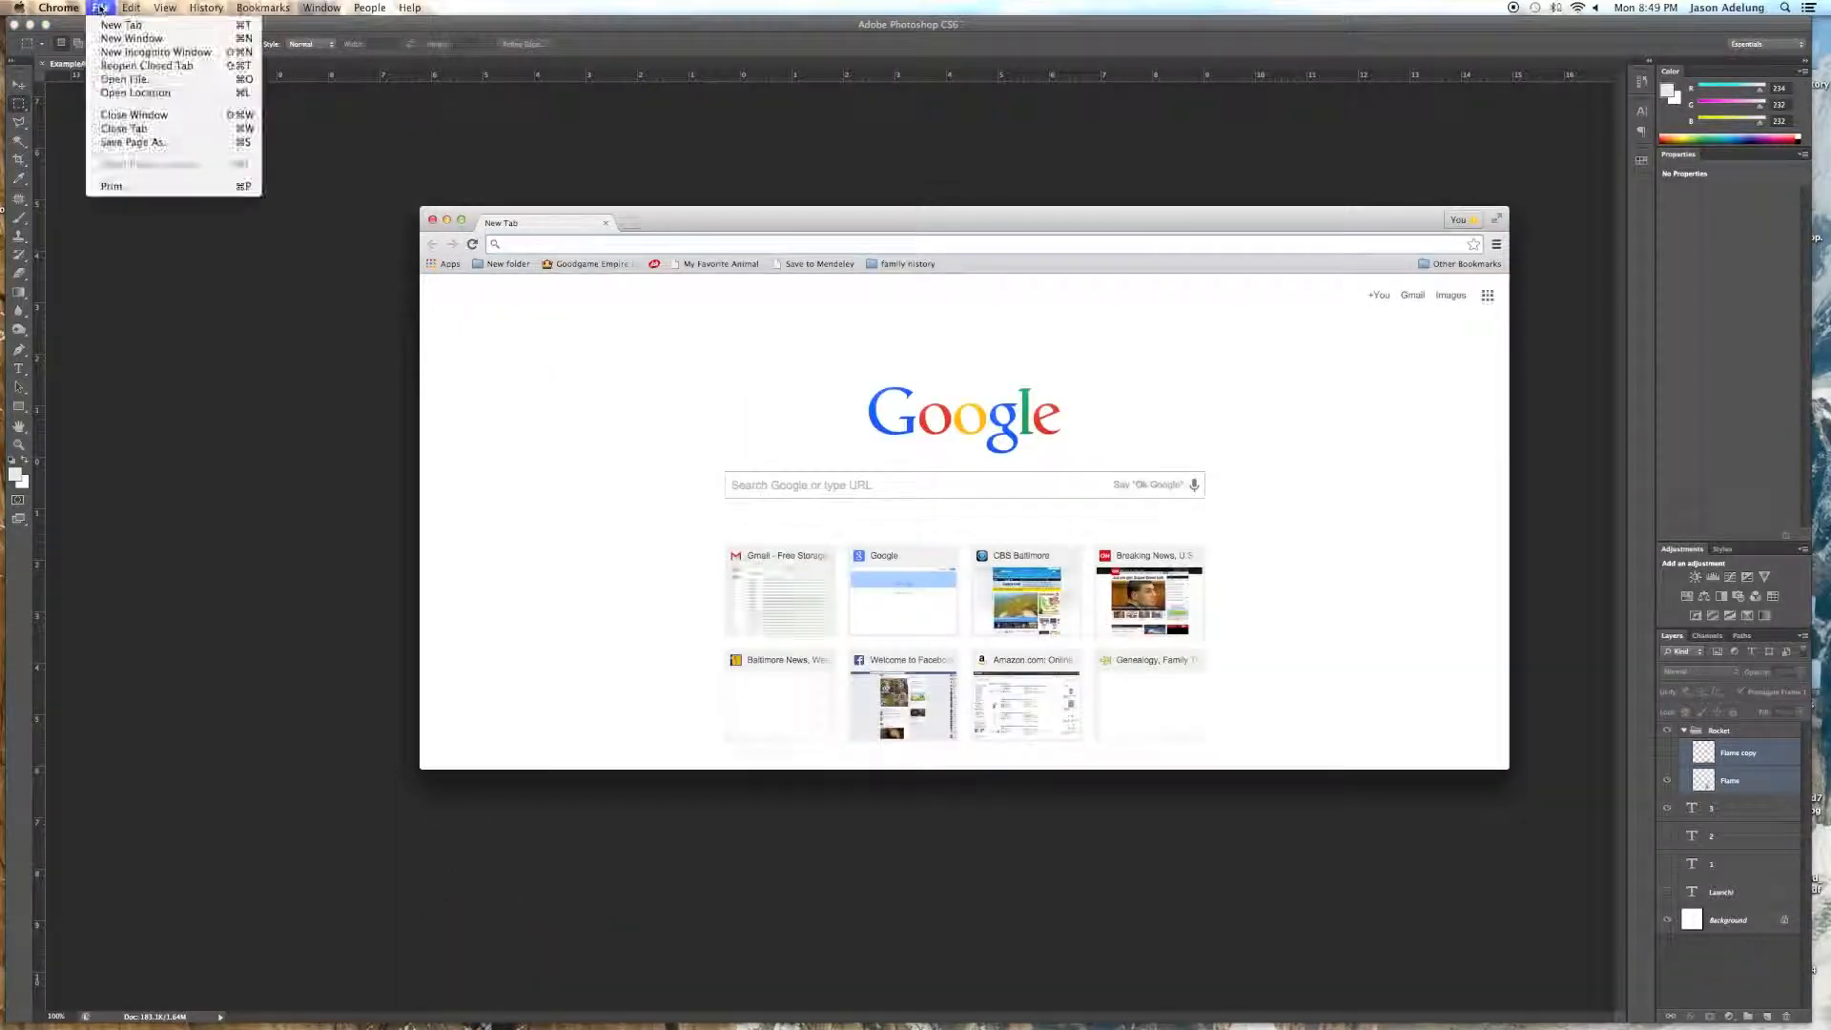
left_click(119, 79)
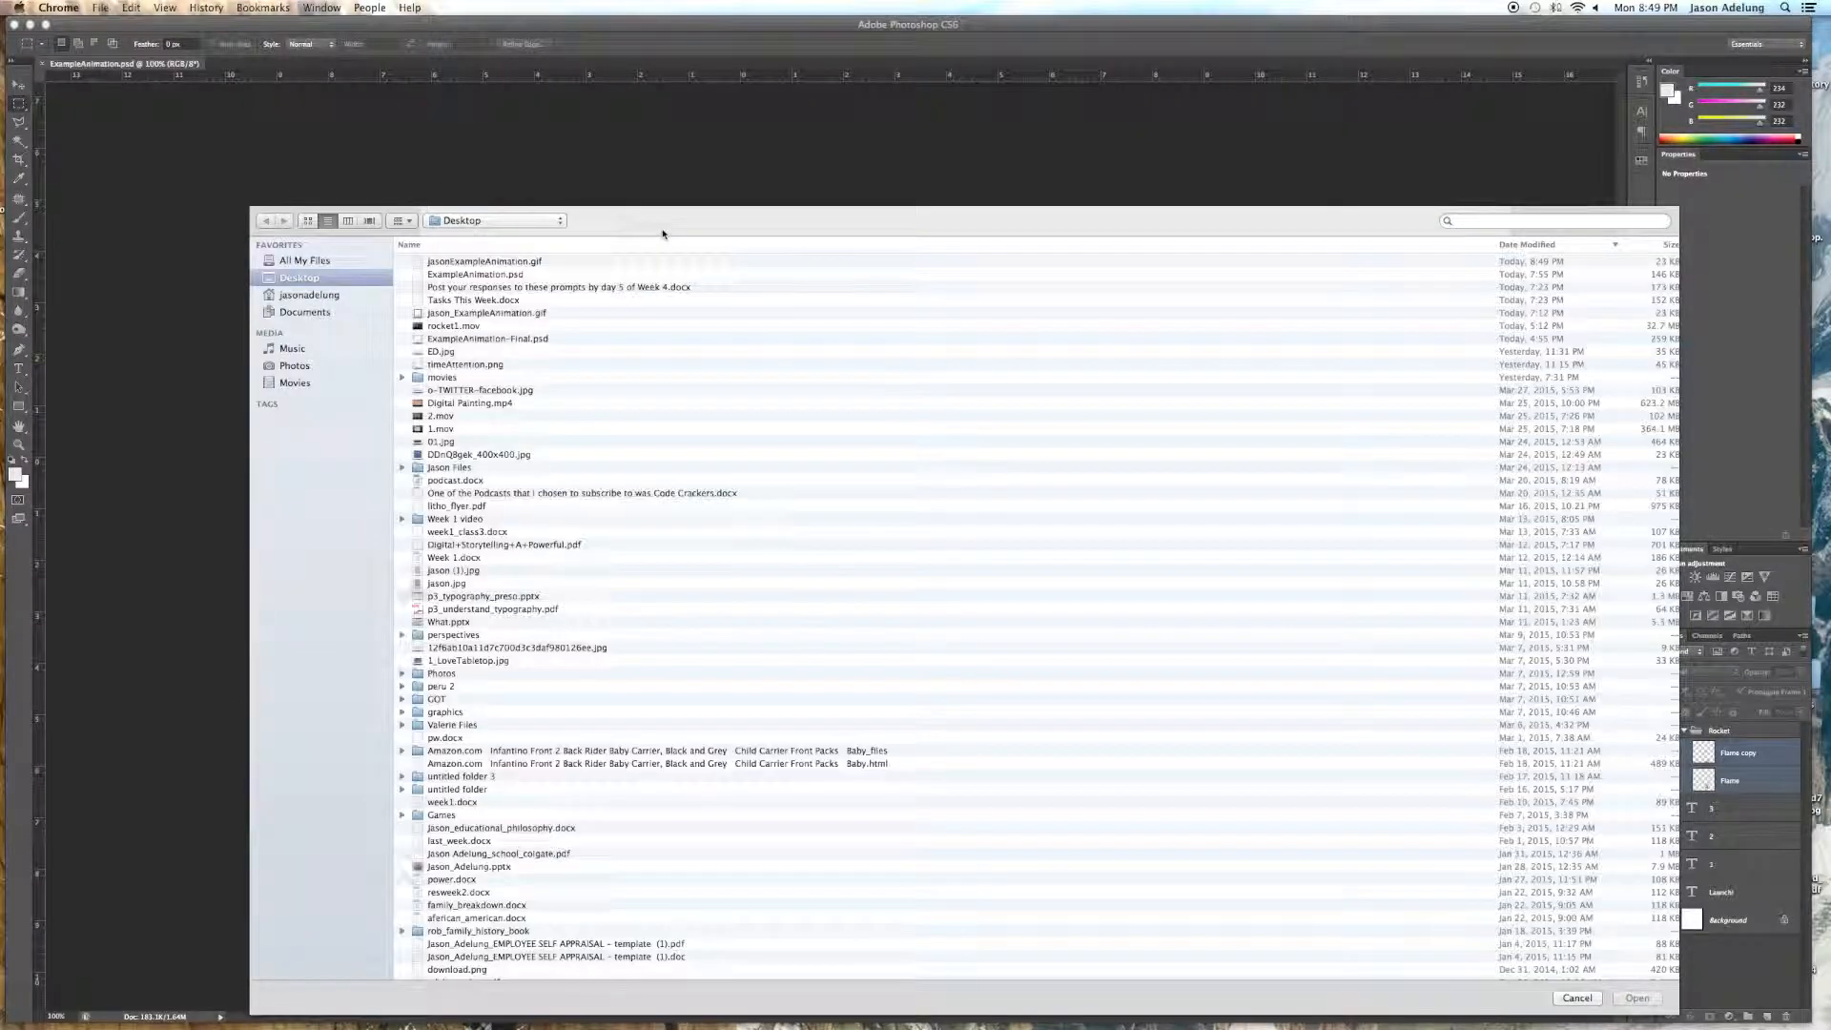
left_click(557, 263)
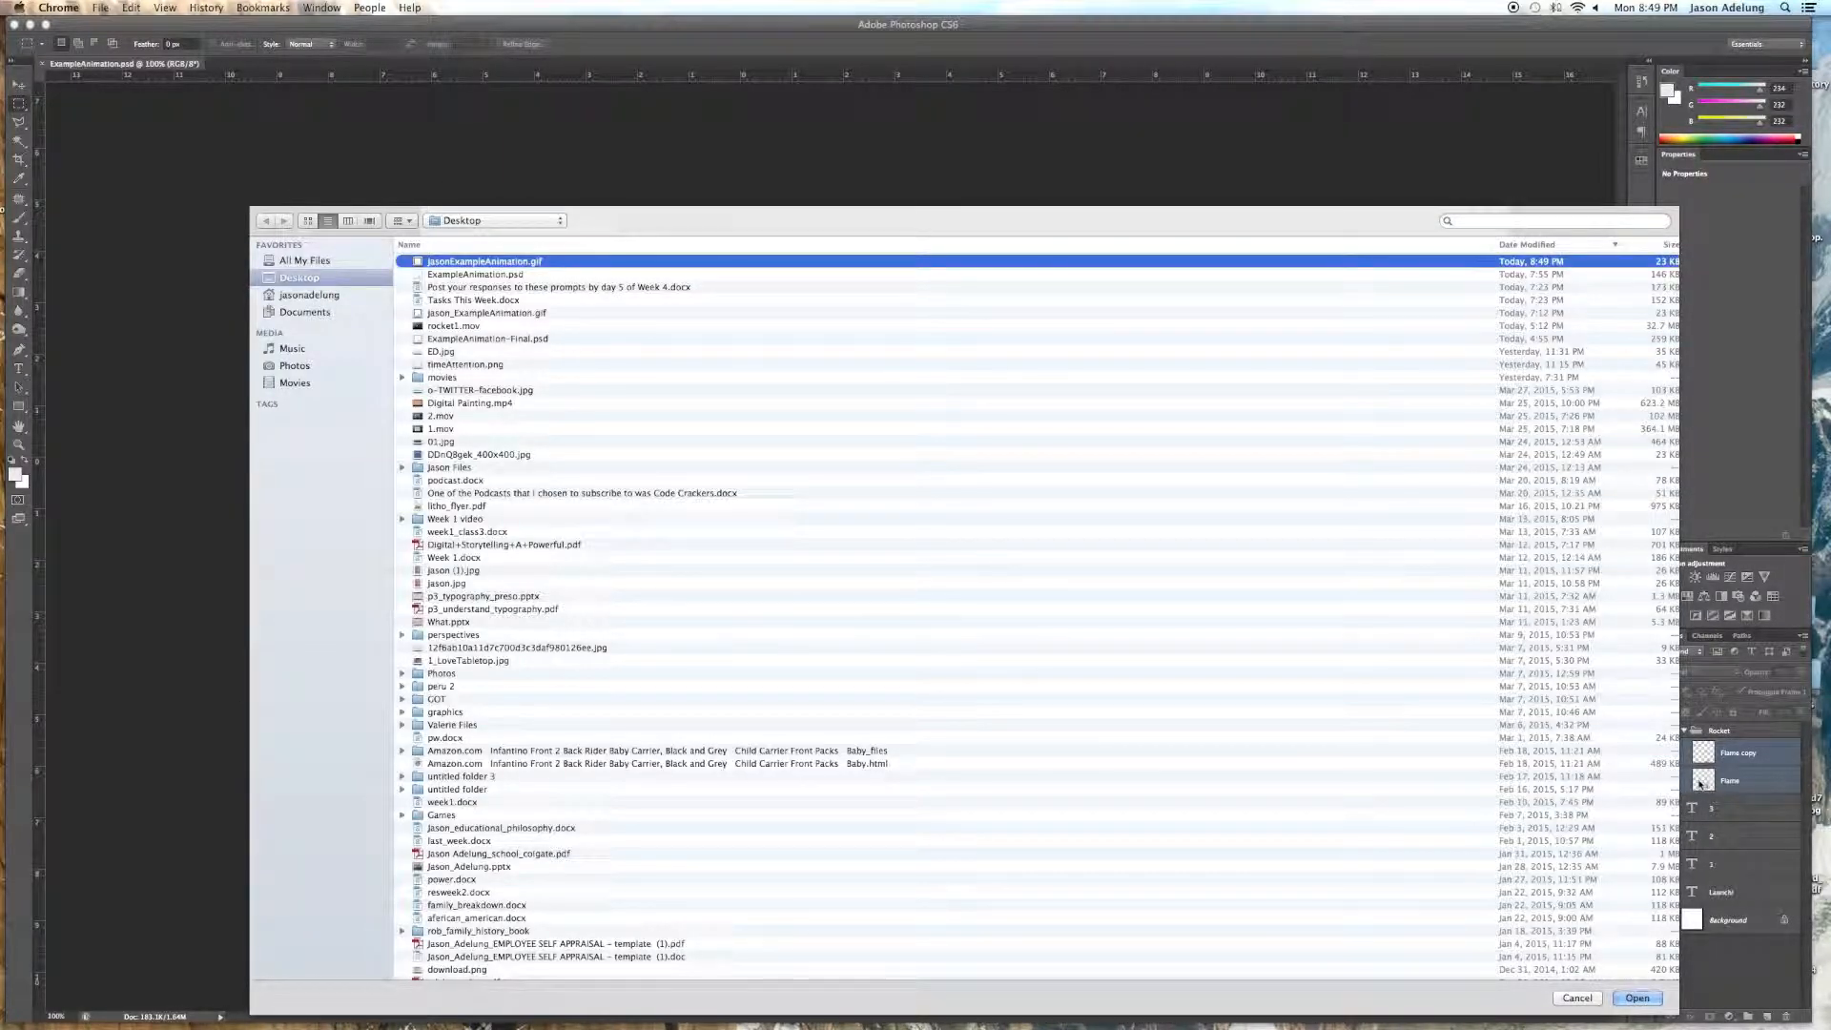
left_click(1638, 998)
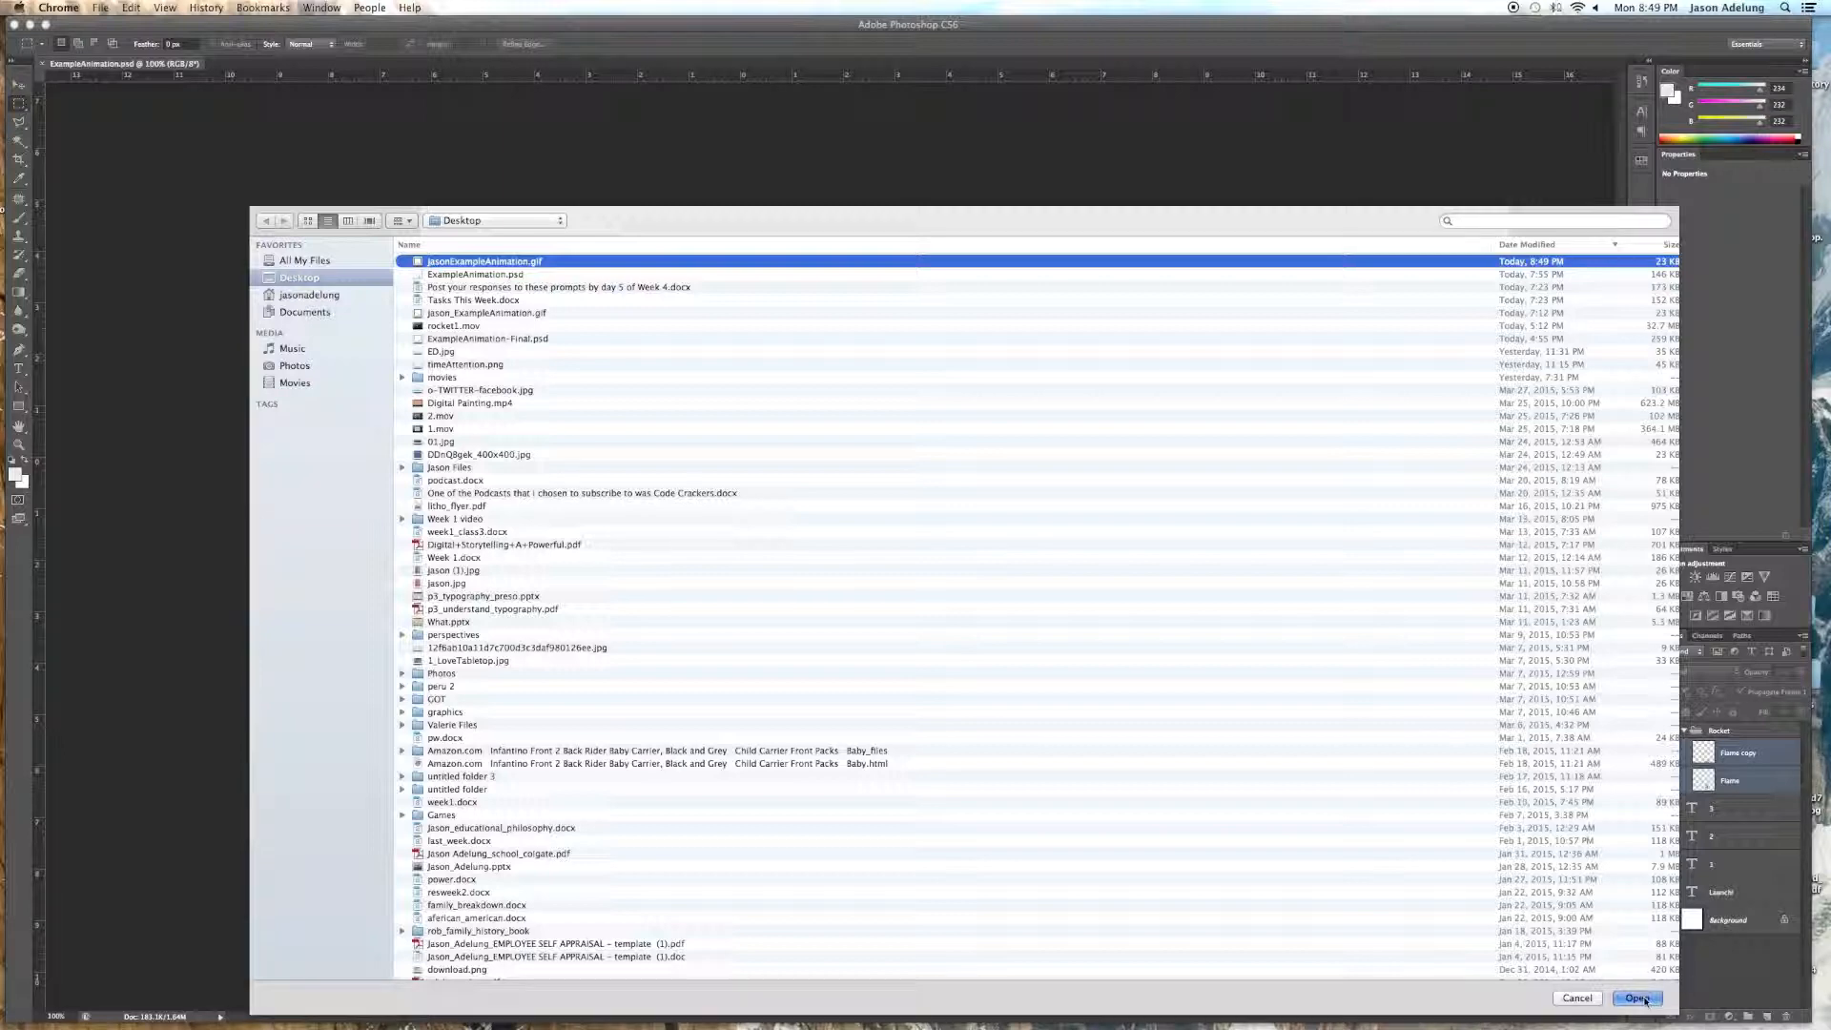